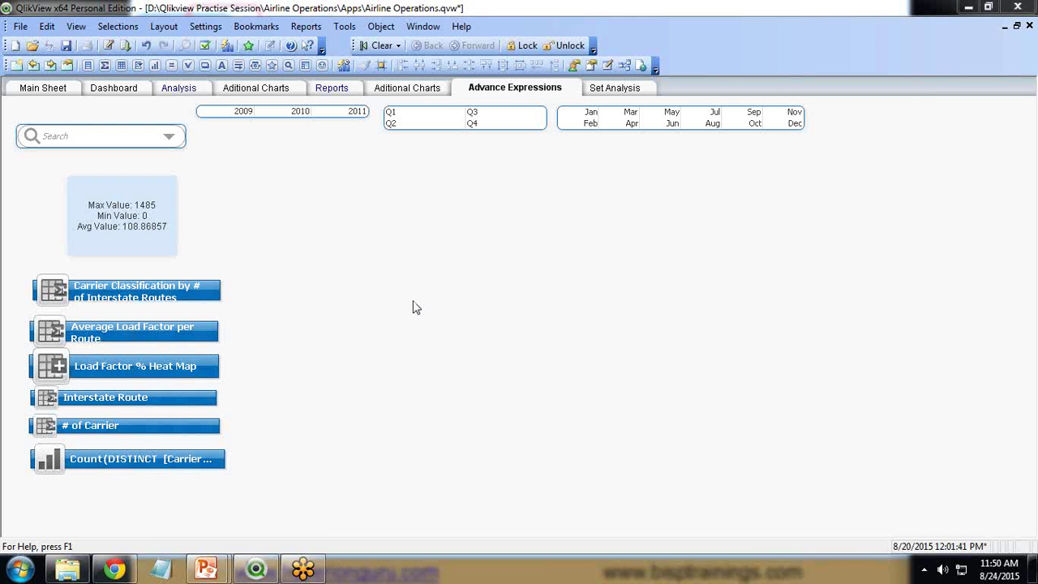
Open the data model's table view and spread the tables around Main Data so the links between them are readable
key("ctrl+t")
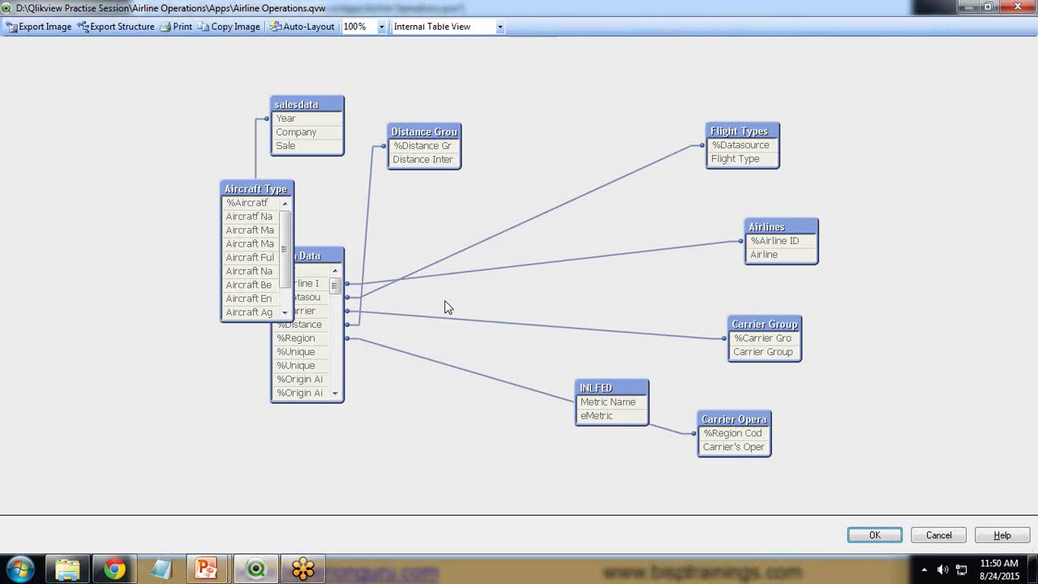
left_click_drag(257, 202, 141, 173)
left_click_drag(366, 255, 490, 233)
left_click_drag(360, 104, 303, 99)
left_click_drag(488, 132, 331, 256)
left_click_drag(799, 138, 704, 116)
left_click_drag(835, 231, 752, 223)
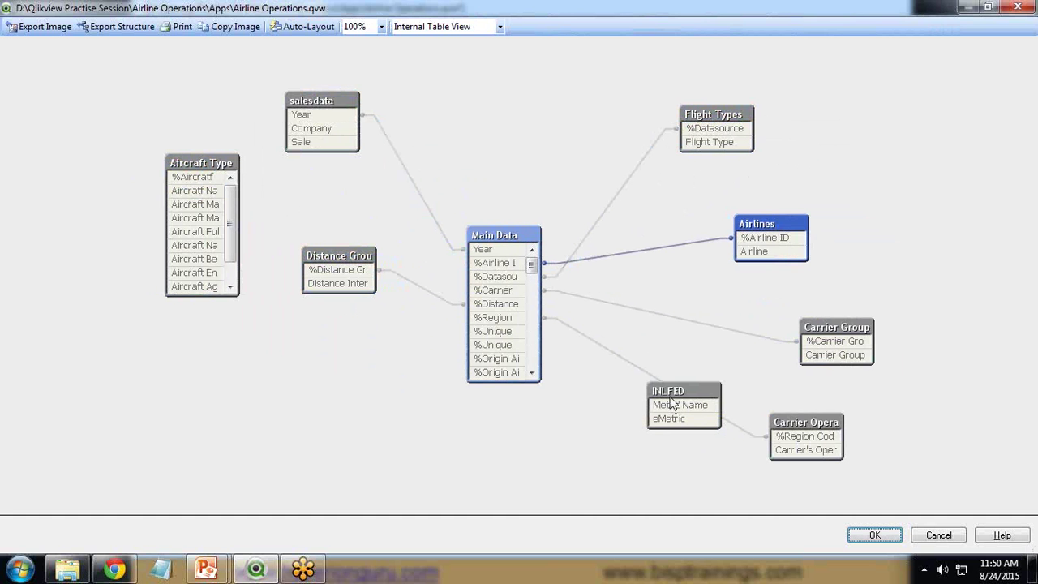
left_click_drag(713, 411, 237, 417)
left_click_drag(821, 441, 399, 426)
left_click_drag(810, 347, 685, 393)
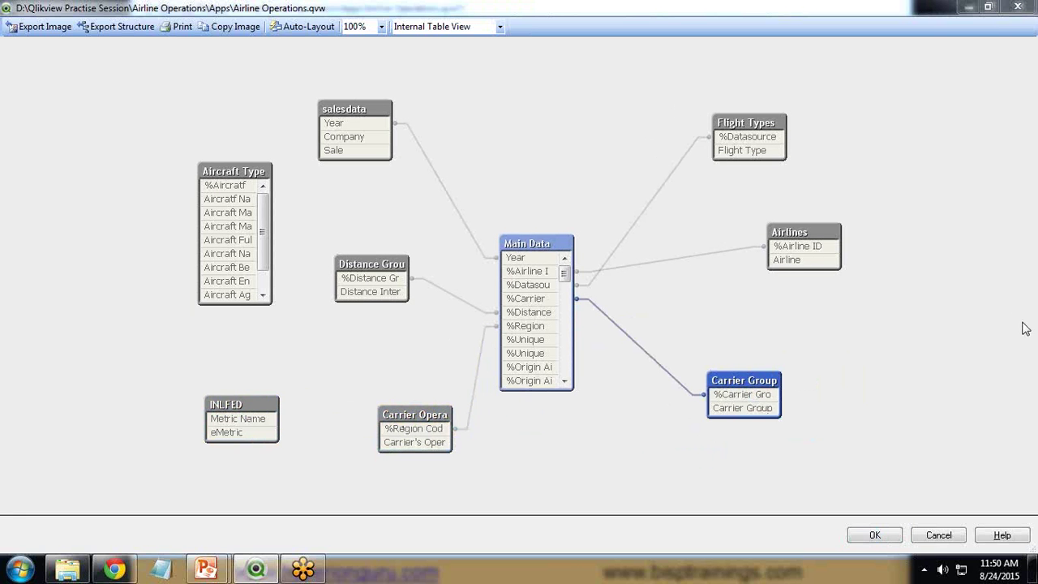
Review Main Data's fields and the Interstate Routes by Carrier example in the PowerPoint slide show, and close the table view
scroll(547, 342, "down", 5)
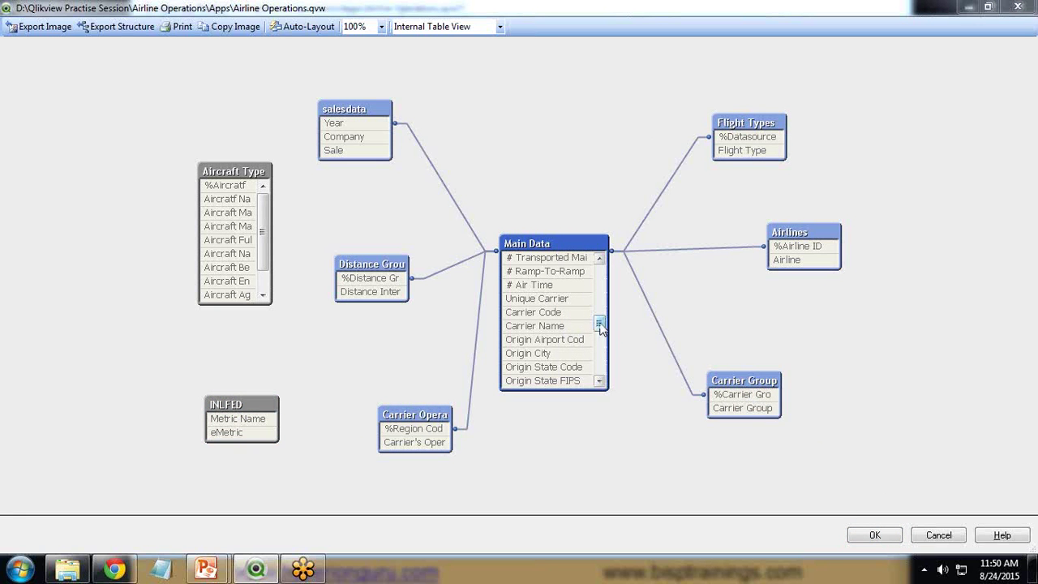
mouse_move(206, 567)
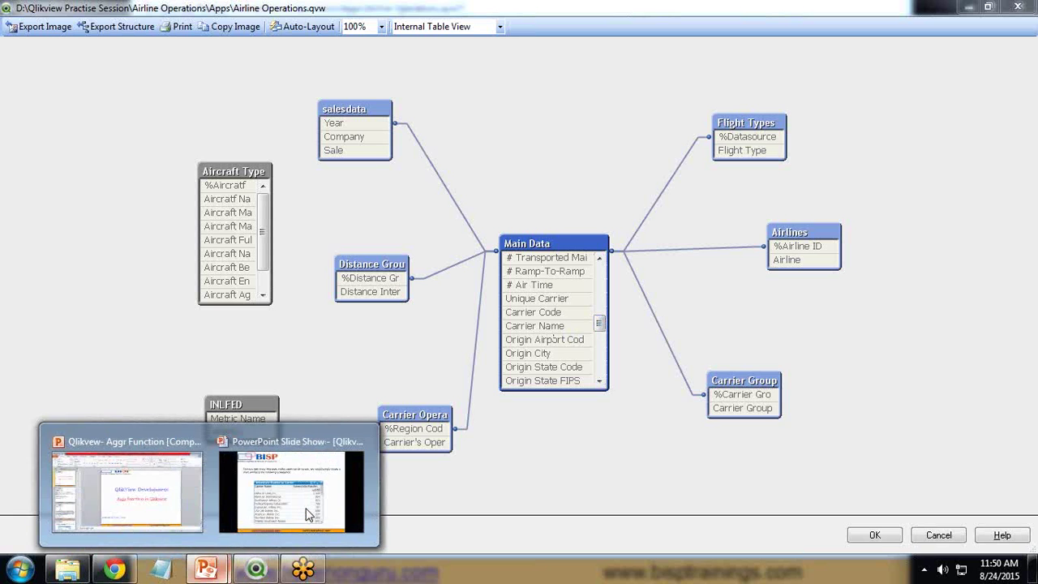
left_click(212, 483)
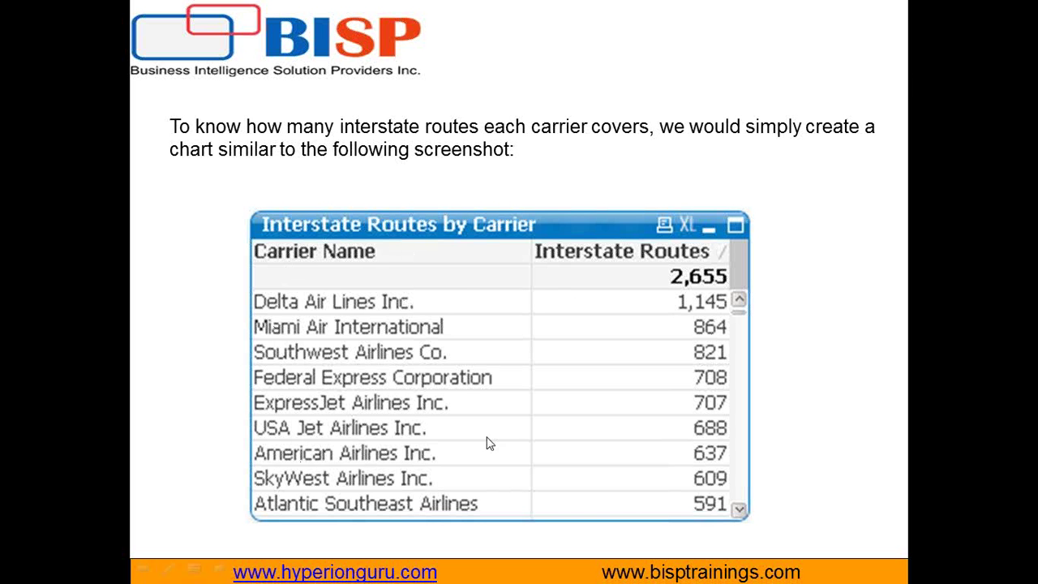
key("alt+Tab")
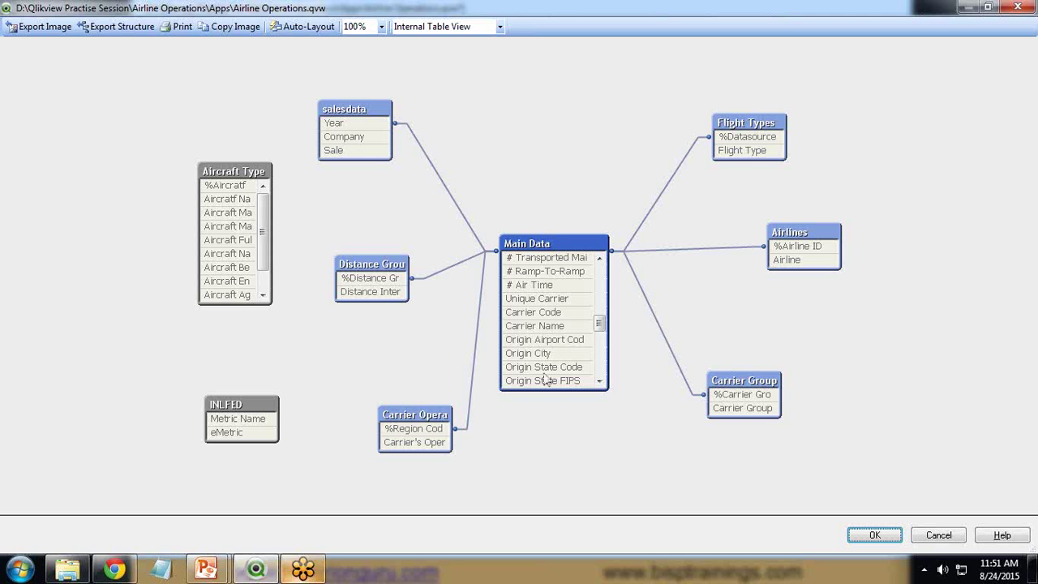
left_click(1019, 8)
Create a straight table chart on the Advance Expressions sheet with the window title "Interstate routes by carrier"
right_click(365, 226)
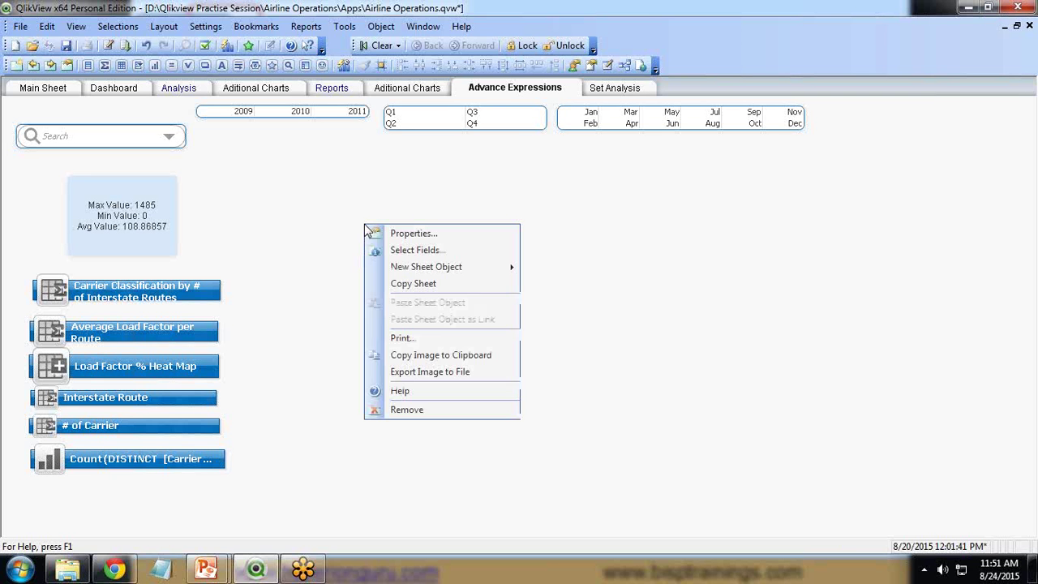
mouse_move(421, 275)
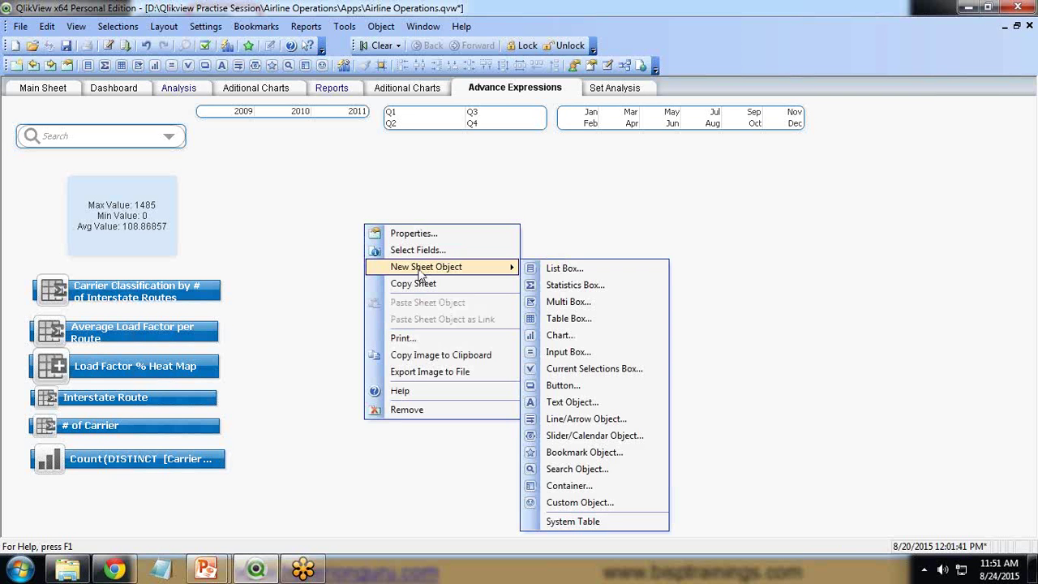
left_click(564, 336)
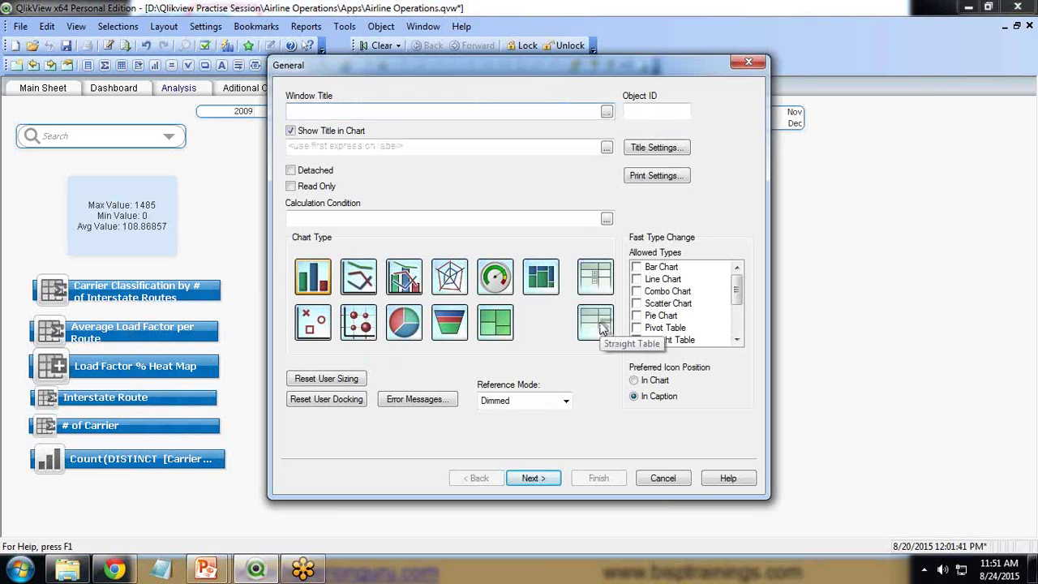
left_click(601, 327)
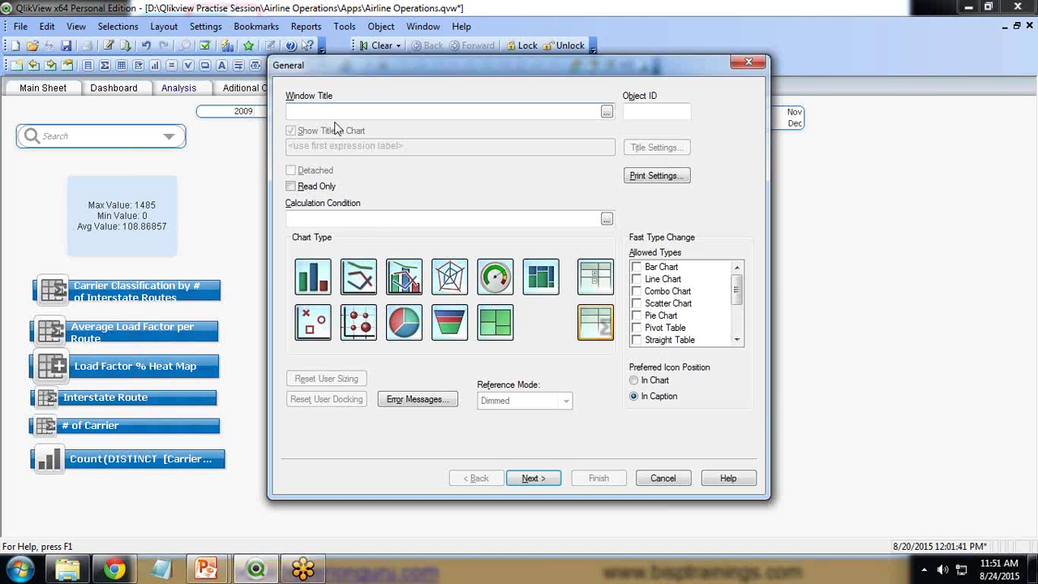
left_click(332, 109)
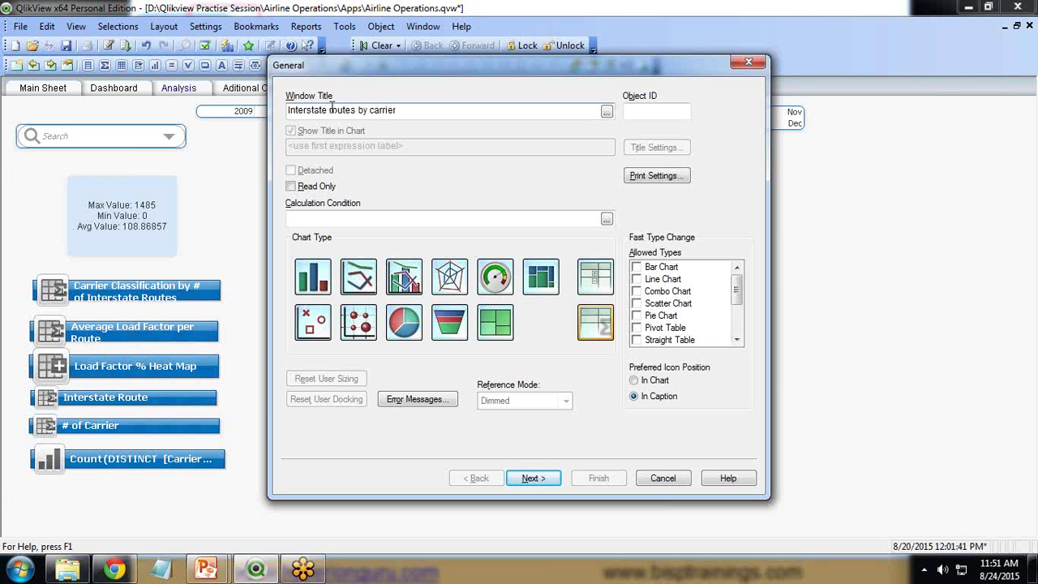
left_click(544, 480)
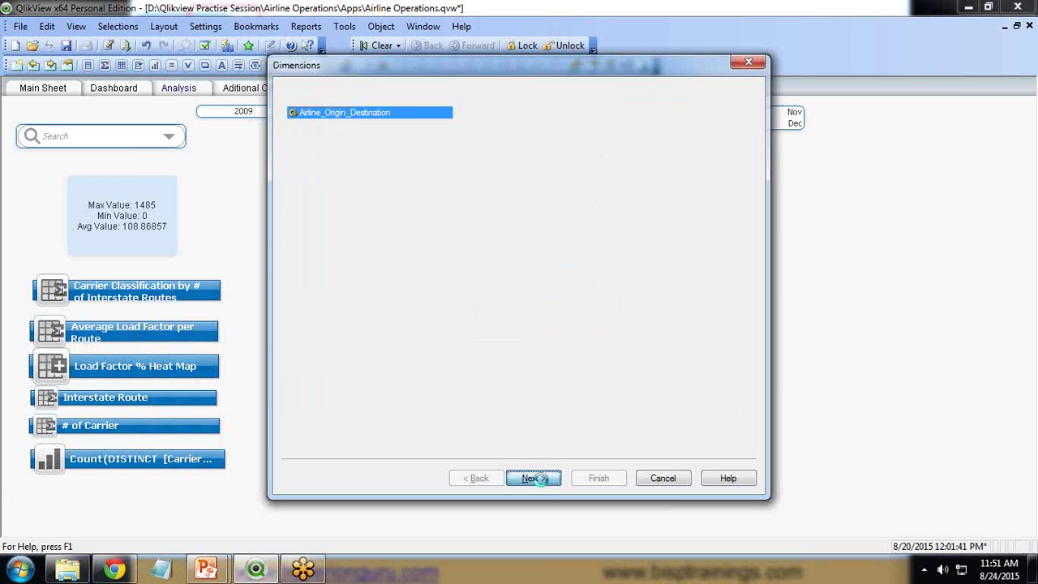
Add Carrier Name as the chart's dimension and proceed to its expressions
left_click_drag(458, 139, 458, 236)
left_click(348, 235)
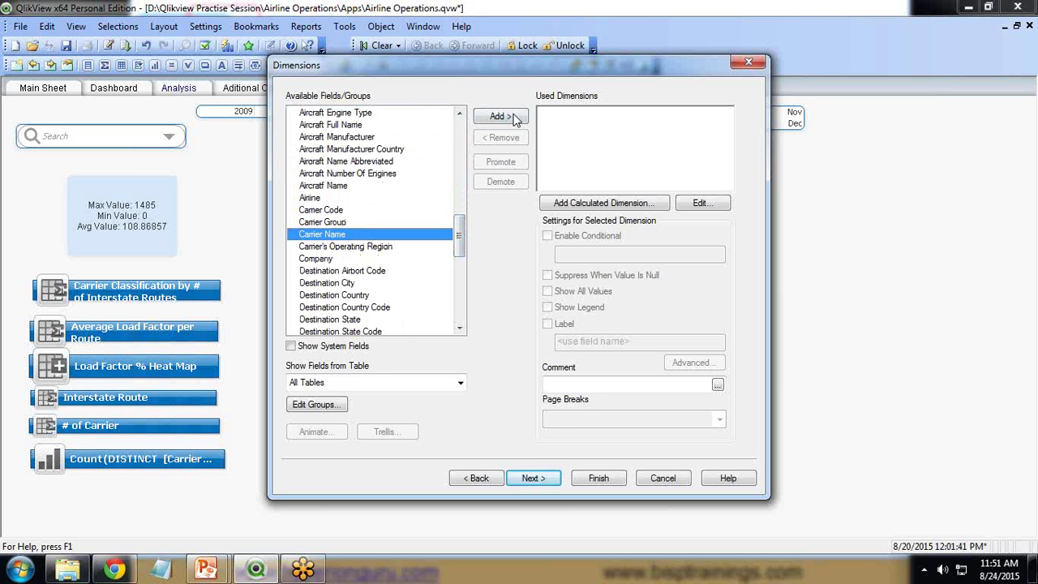
left_click(512, 116)
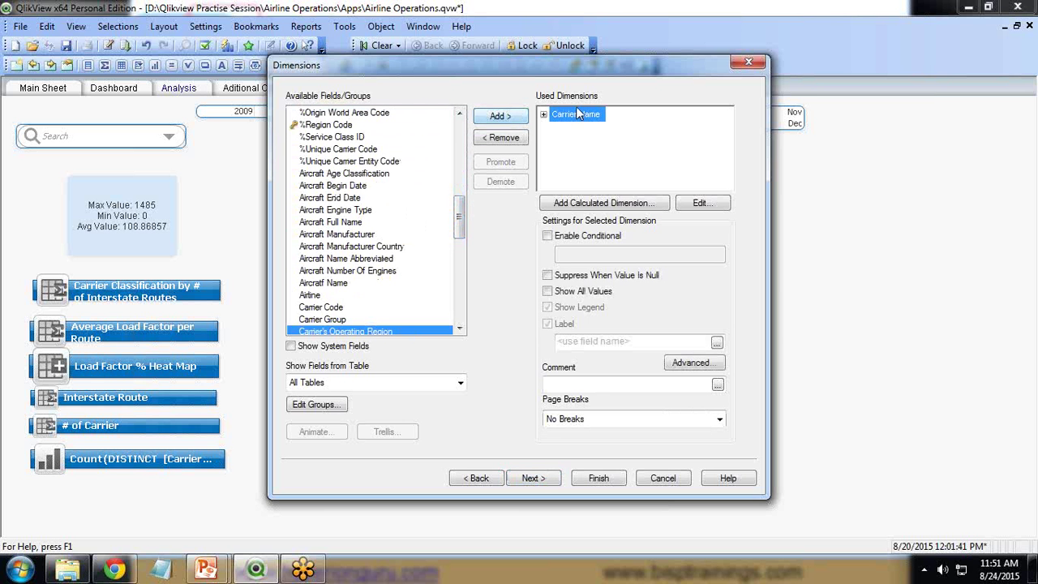
left_click(532, 479)
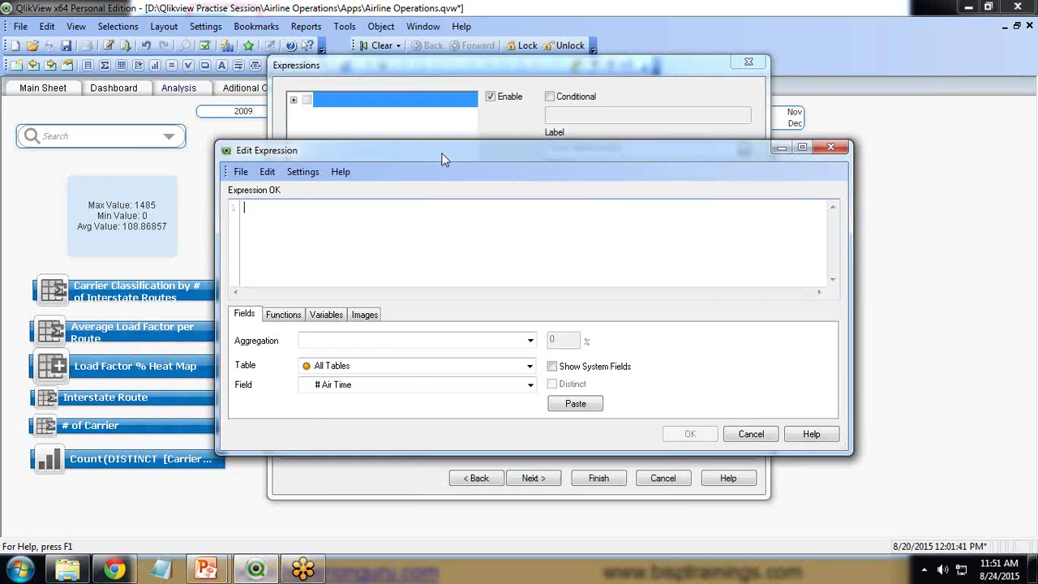
Check the slide's requirement on how many interstate routes each carrier covers, and return to the expression editor in QlikView
left_click_drag(455, 154, 399, 145)
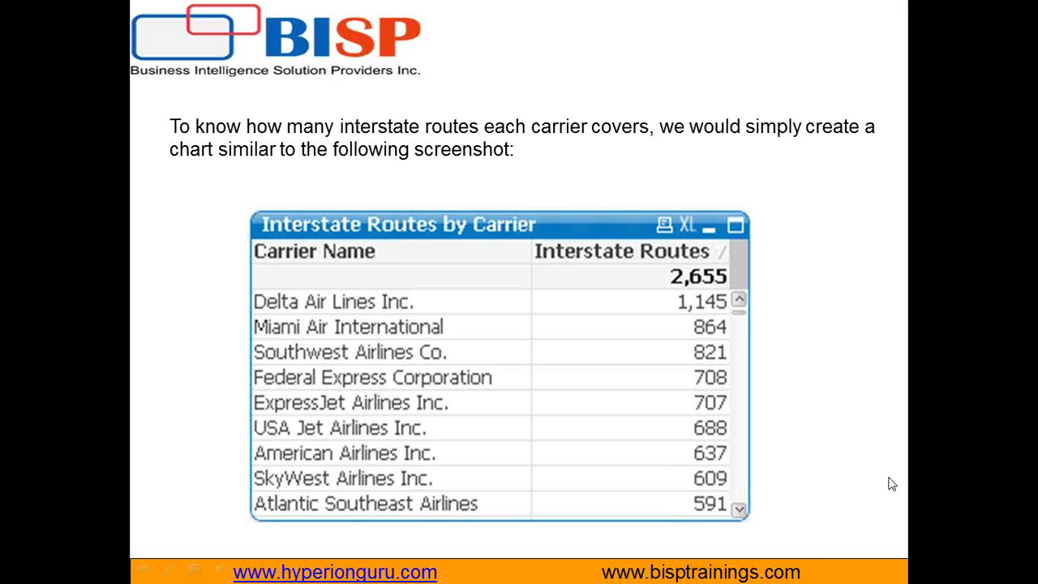
left_click_drag(288, 139, 640, 139)
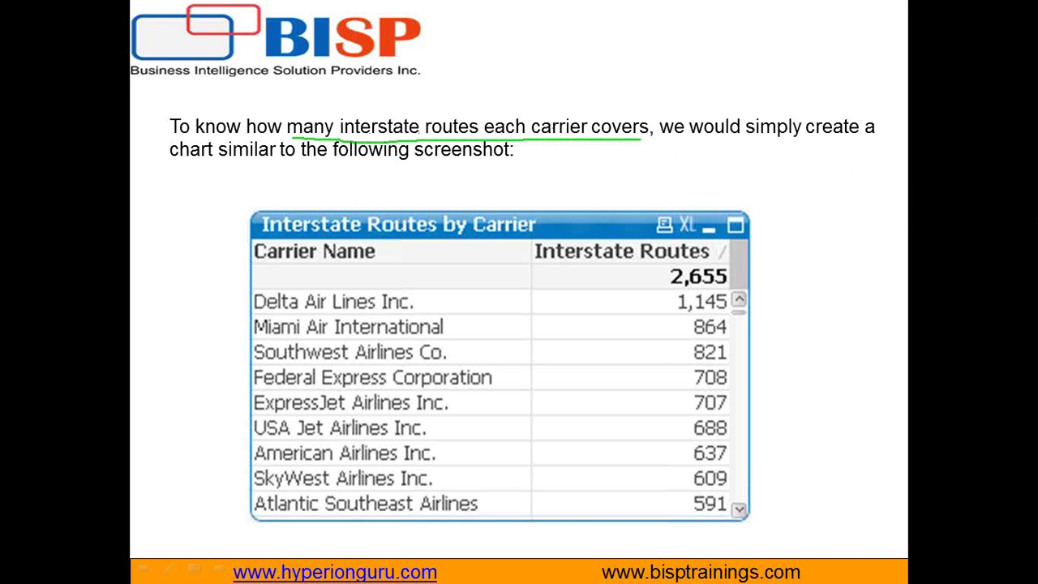
key("Escape")
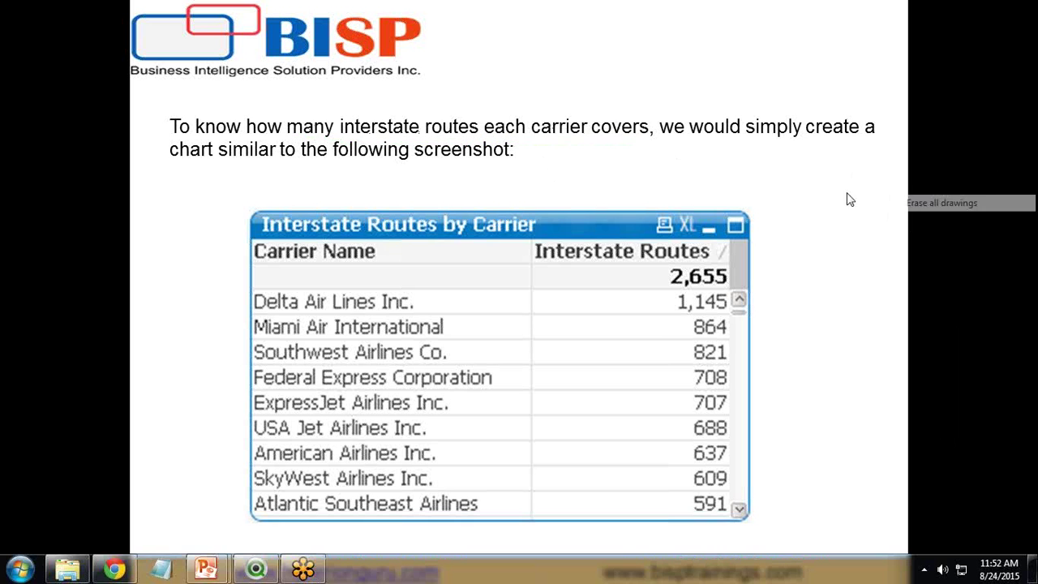
left_click(257, 569)
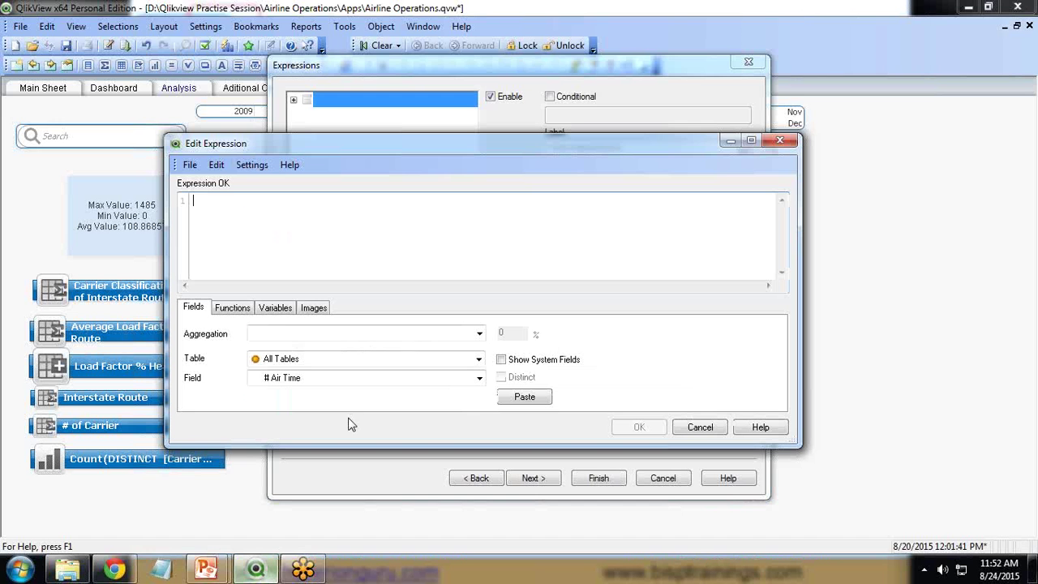
Start the chart expression with Count(DISTINCT
type("Count")
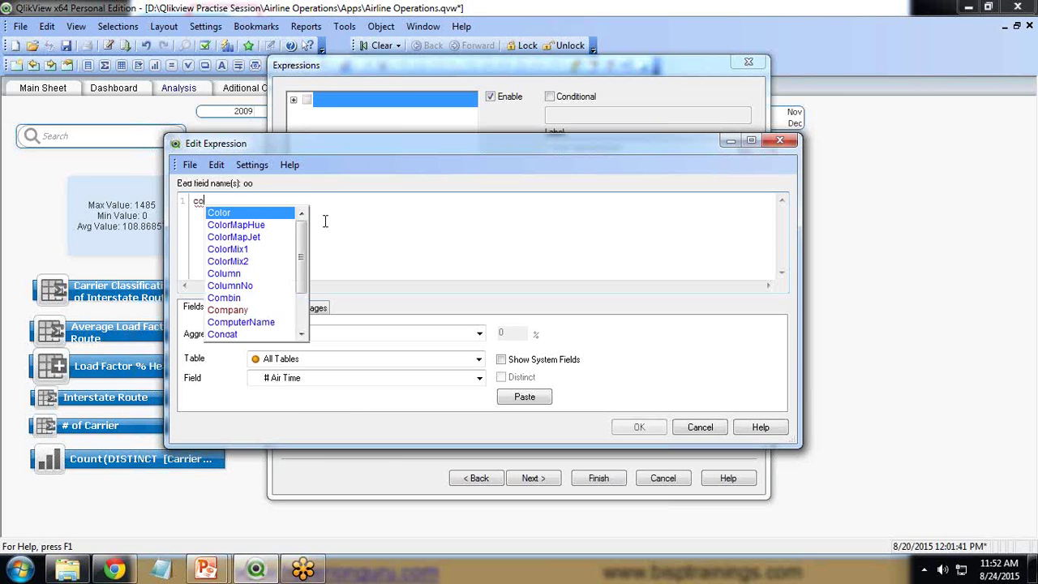
type("(di")
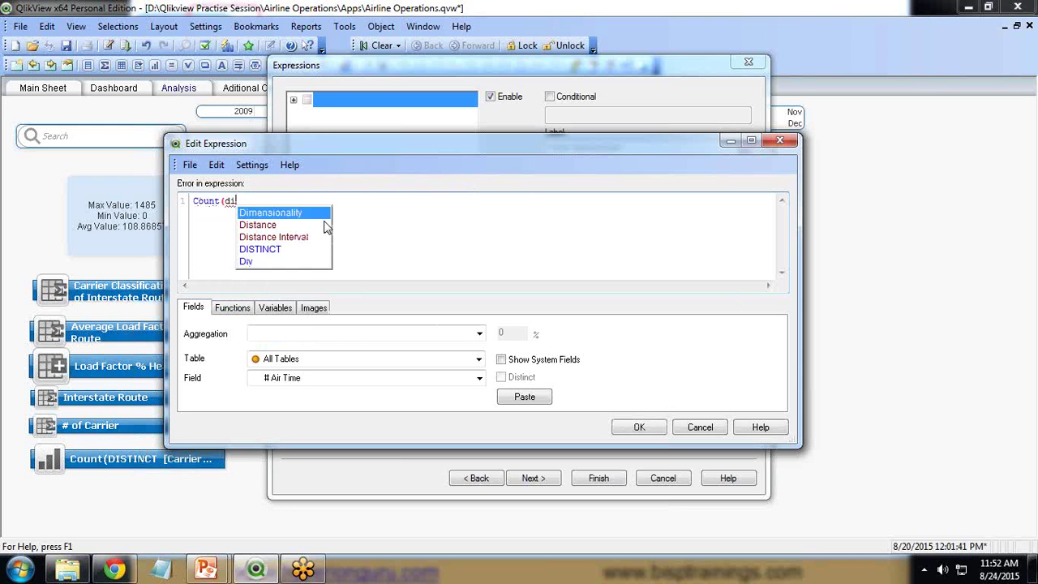
key("Down")
key("Down")
key("Return")
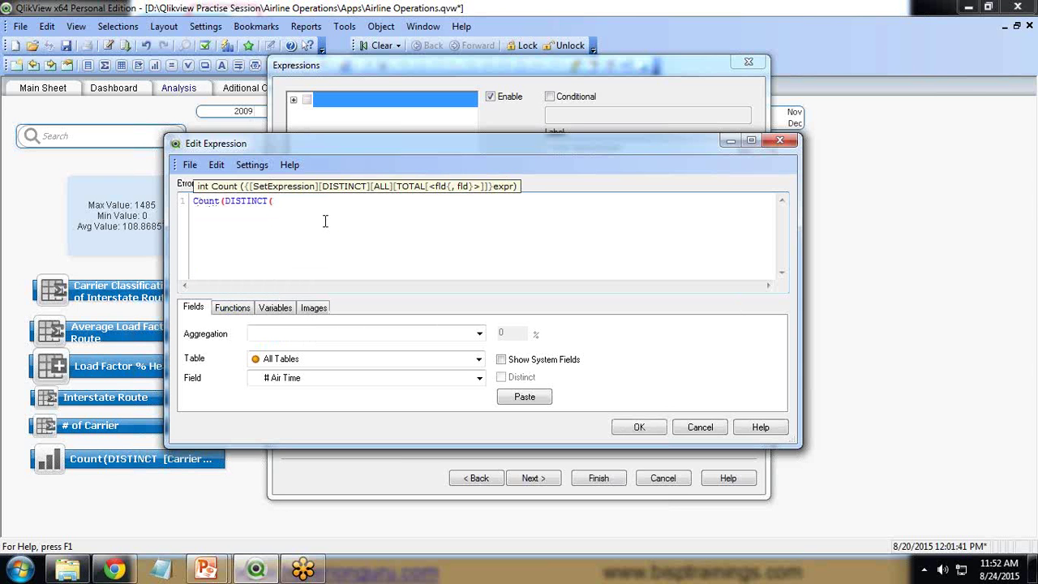
type("fro")
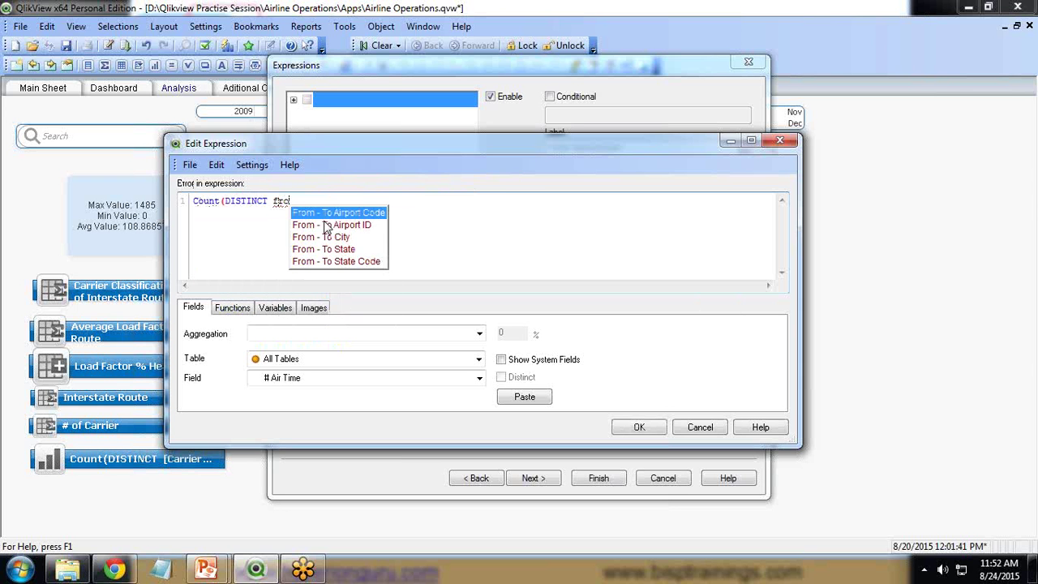
key("Escape")
key("BackSpace")
key("BackSpace")
key("BackSpace")
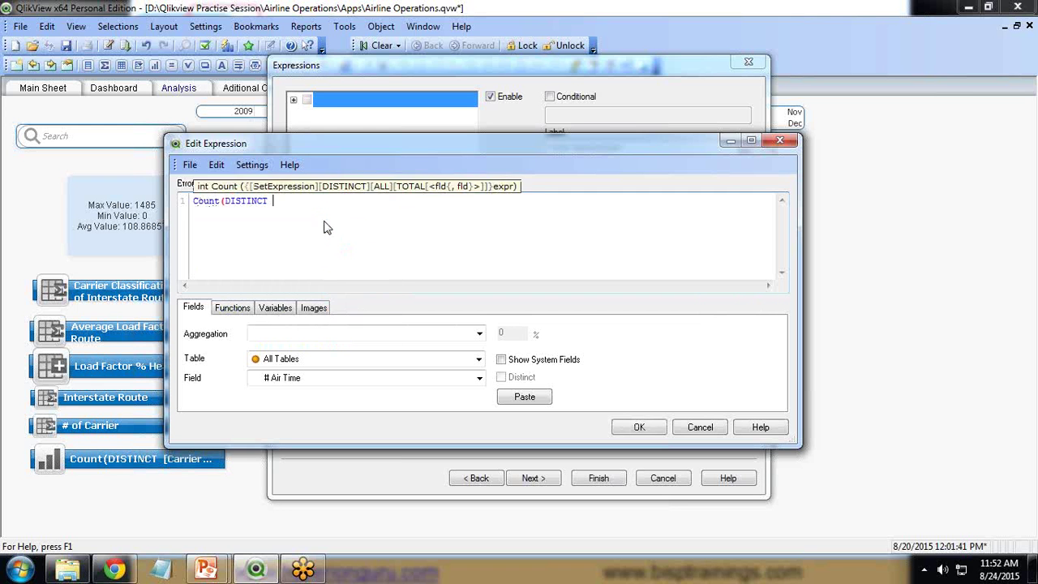
Complete the expression as Count(DISTINCT [From - To State Code]) and accept it
type("from")
key("Down")
key("Down")
key("Down")
key("Return")
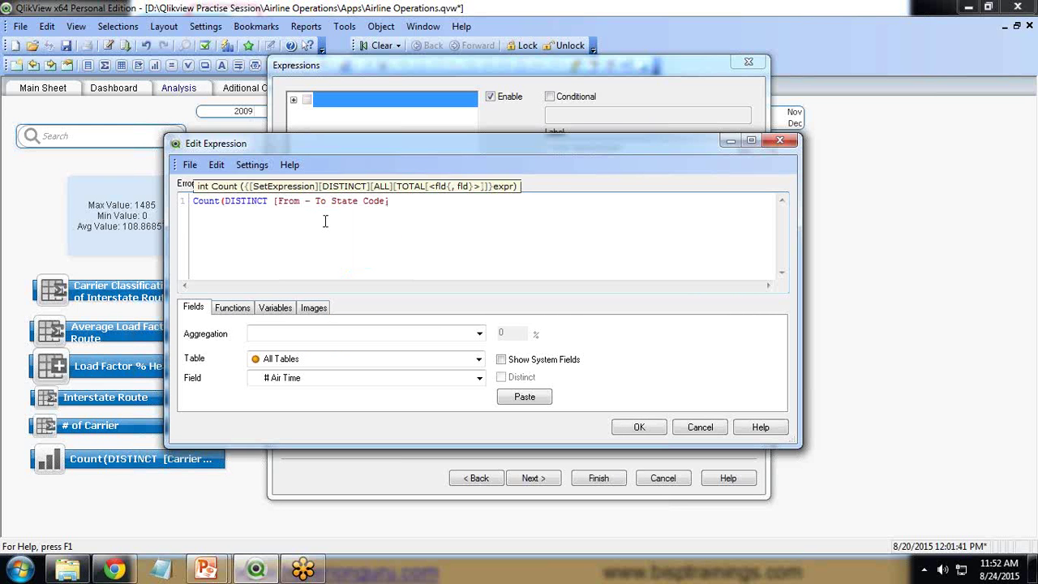
type(")")
left_click(639, 426)
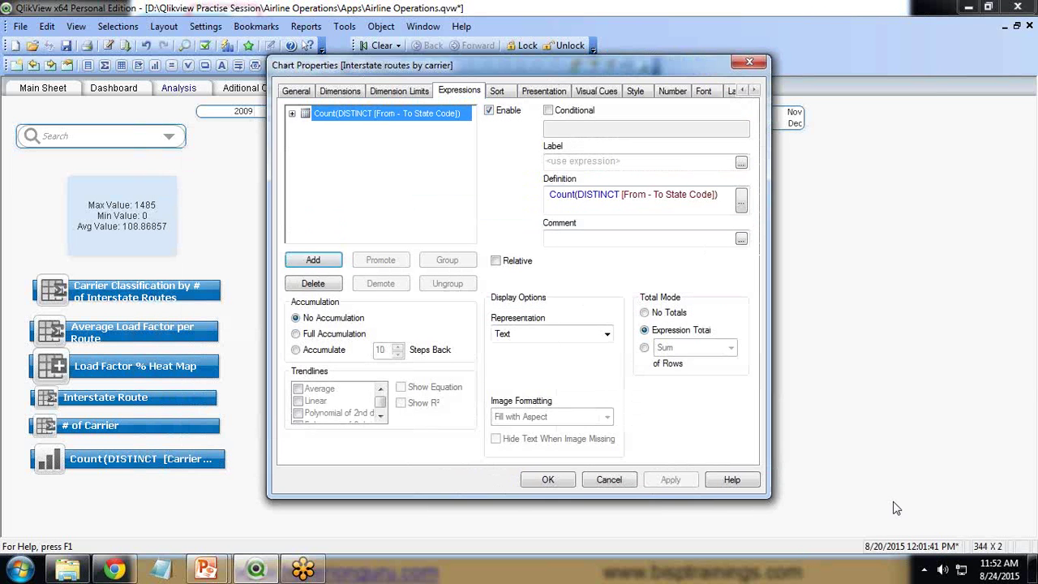
Label the count expression "Interstate Routes" and apply the chart properties to place the table on the sheet
left_click(585, 165)
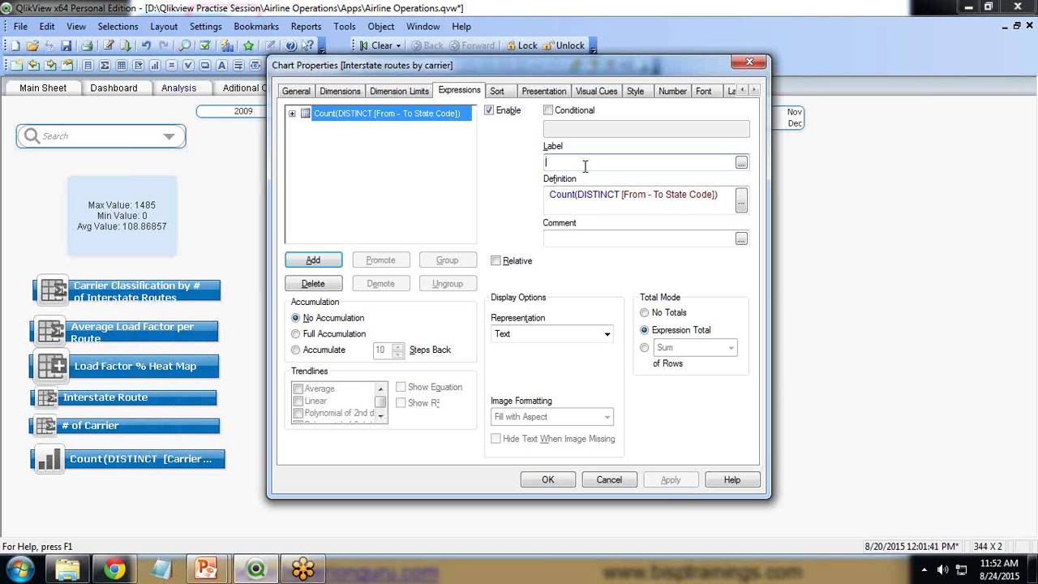
type("Inter")
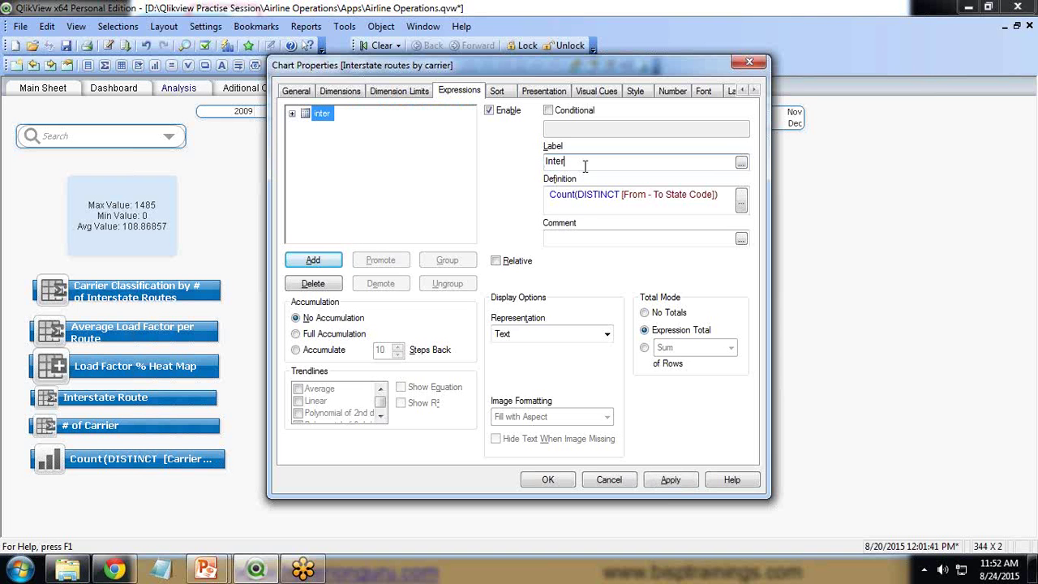
type("state Routes")
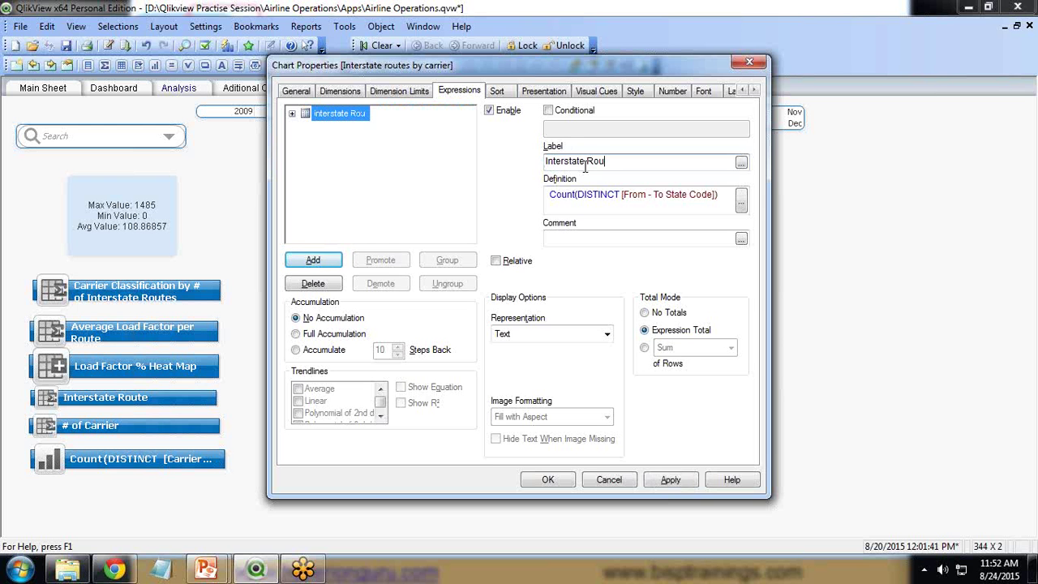
left_click(670, 479)
left_click(548, 479)
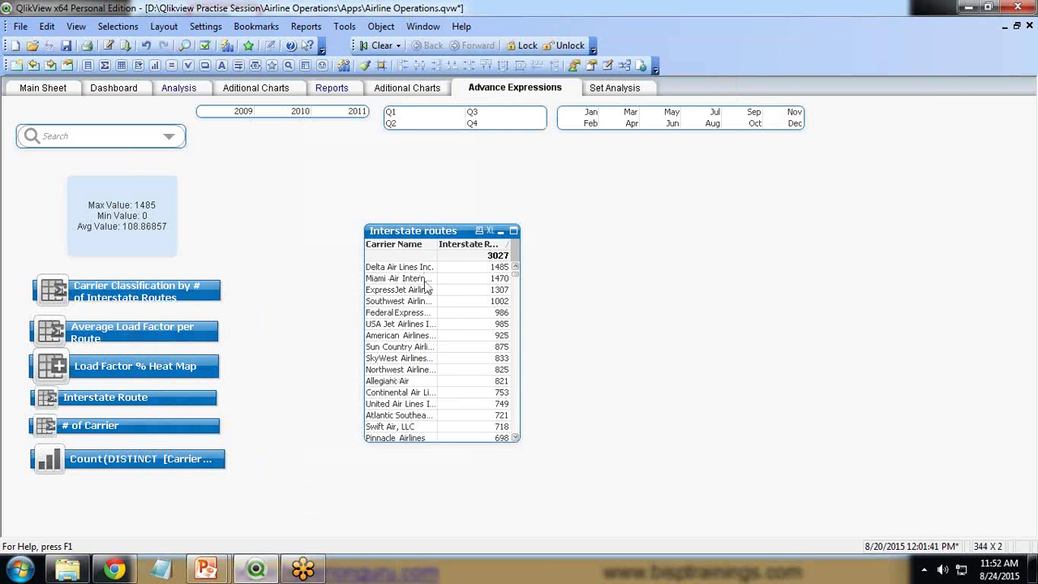
Set the number format of the Interstate Routes expression to Integer with the #,##0 pattern
right_click(422, 234)
left_click(438, 237)
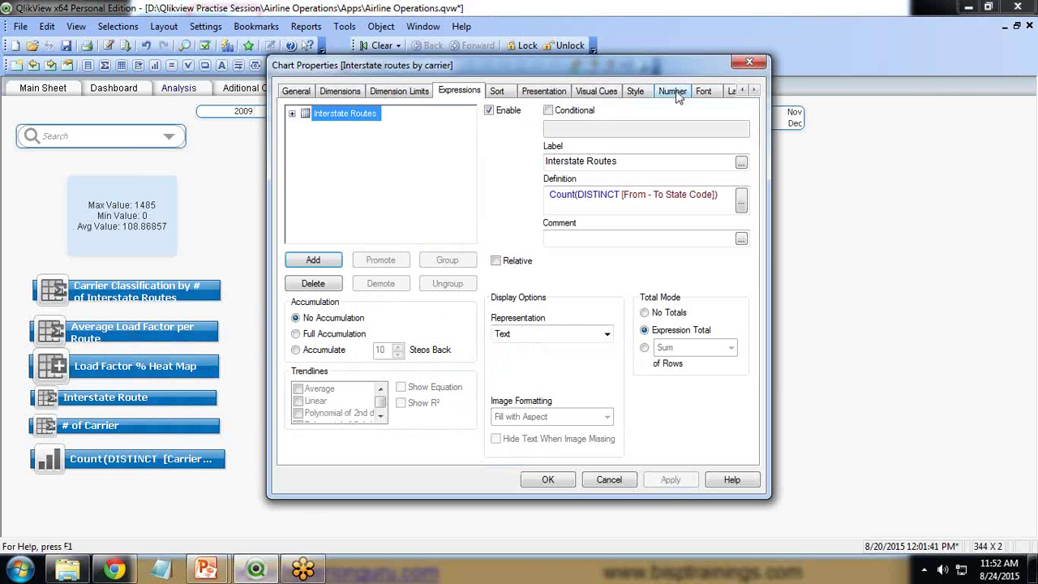
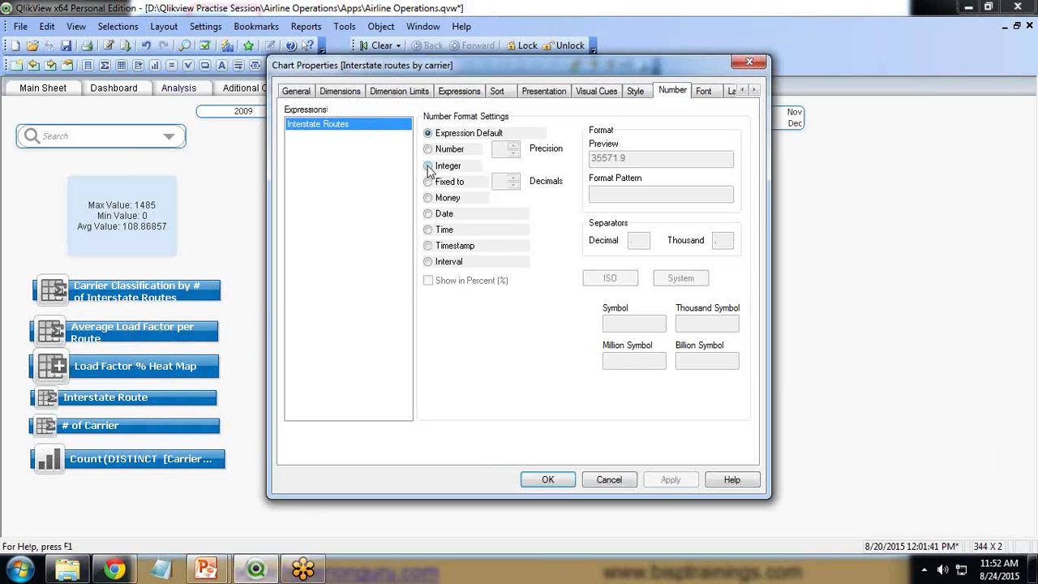
double_click(596, 193)
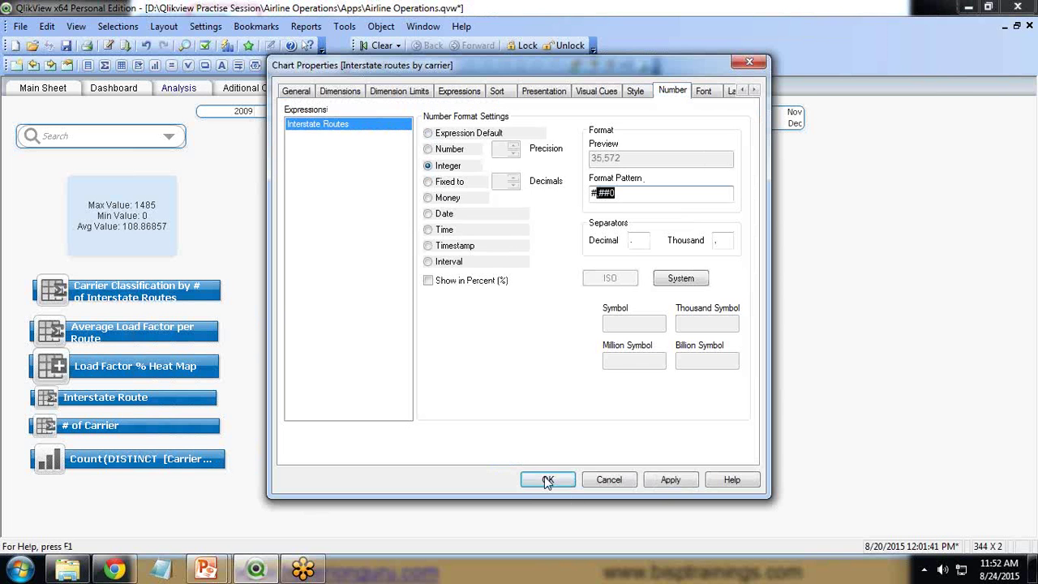
left_click(546, 480)
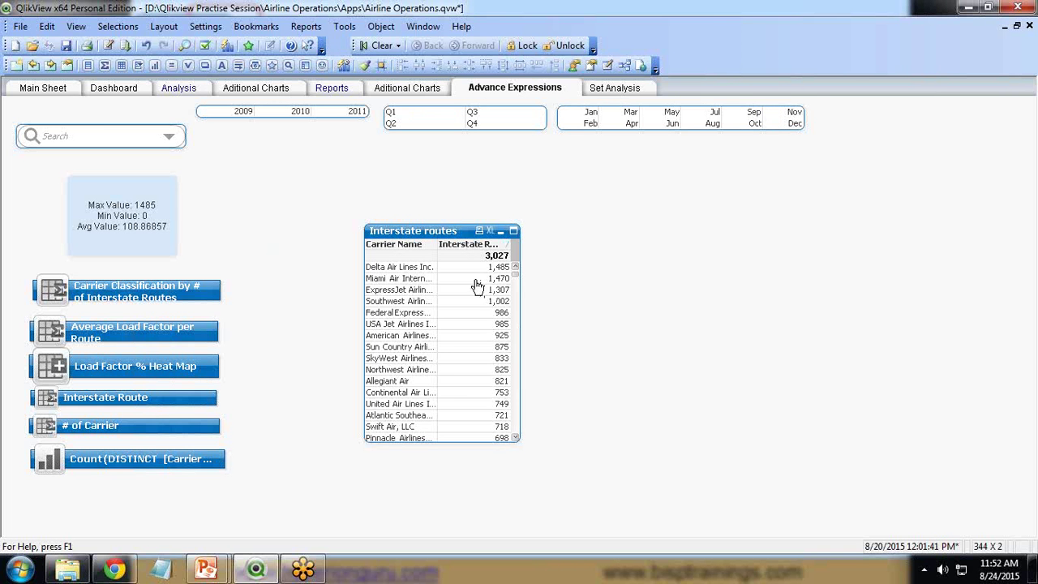
Widen the interstate routes table so its Interstate Routes column heading fits in full
left_click_drag(517, 242, 540, 243)
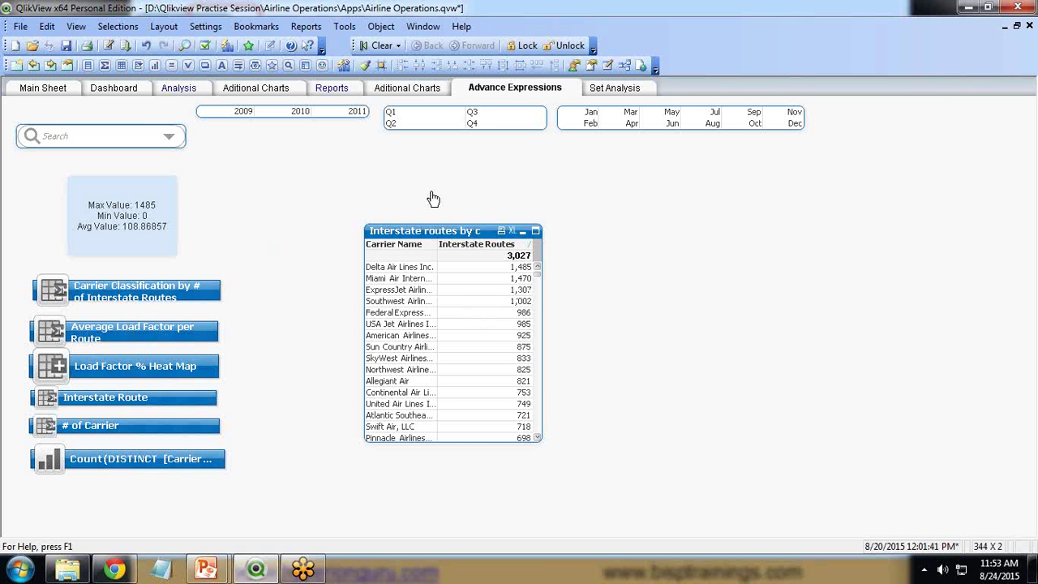
Switch to the PowerPoint slide show and advance to the slide on carrier classification by number of interstate routes
mouse_move(210, 568)
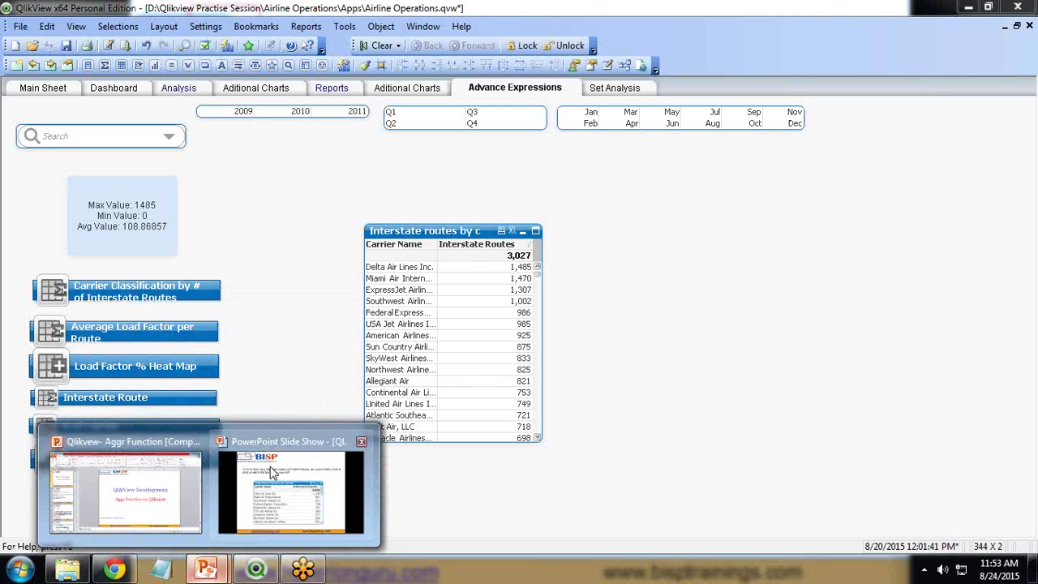
left_click(291, 486)
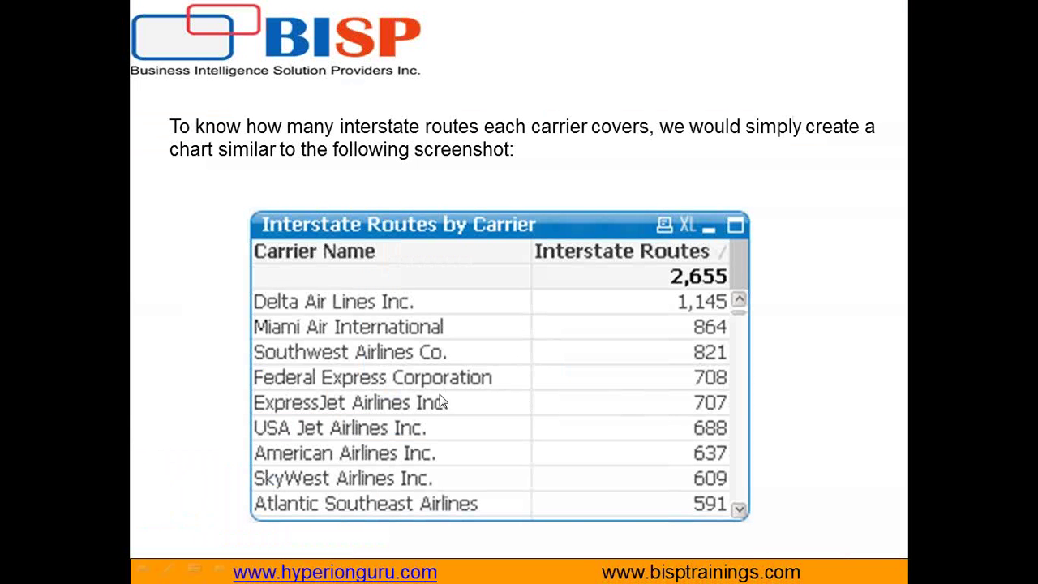
left_click(479, 405)
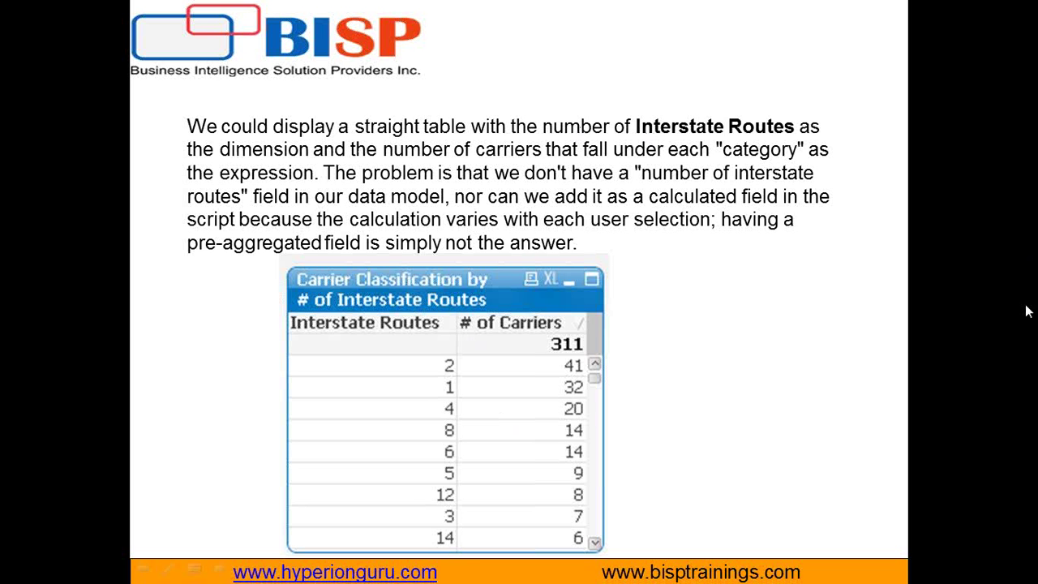
Underline the slide text explaining why the number of interstate routes cannot be a data model or calculated script field
key("alt+Tab")
left_click_drag(619, 180, 803, 180)
left_click_drag(235, 213, 827, 208)
mouse_move(192, 231)
left_mouse_down()
mouse_move(412, 237)
mouse_move(711, 224)
left_mouse_up()
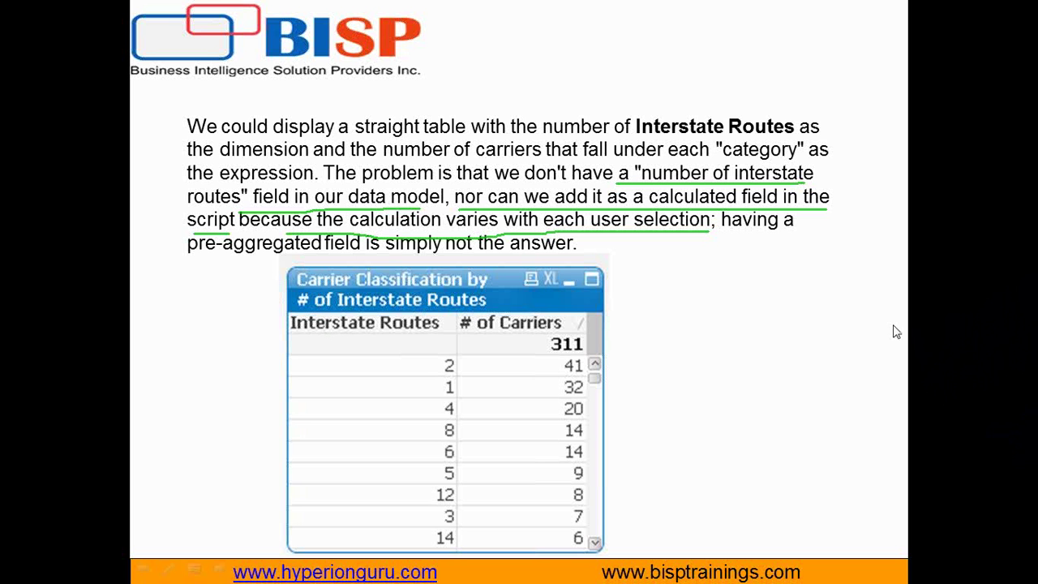
left_click(940, 339)
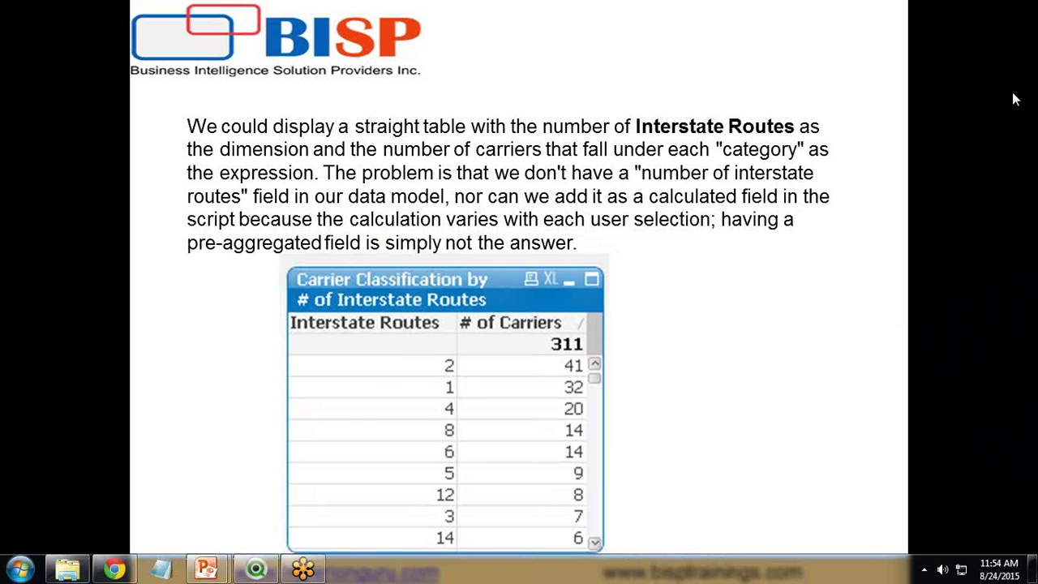
Switch back to QlikView and move the interstate routes table up and to the left on the sheet
left_click(256, 567)
left_click_drag(418, 230, 360, 202)
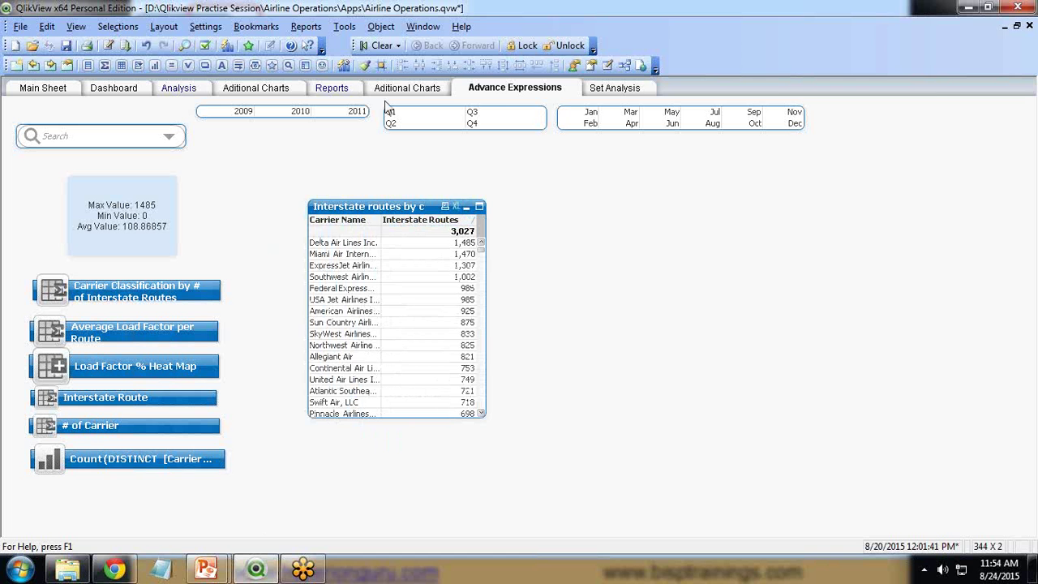
Open the table's Carrier Name dimension for editing and clear its definition
right_click(366, 209)
left_click(409, 215)
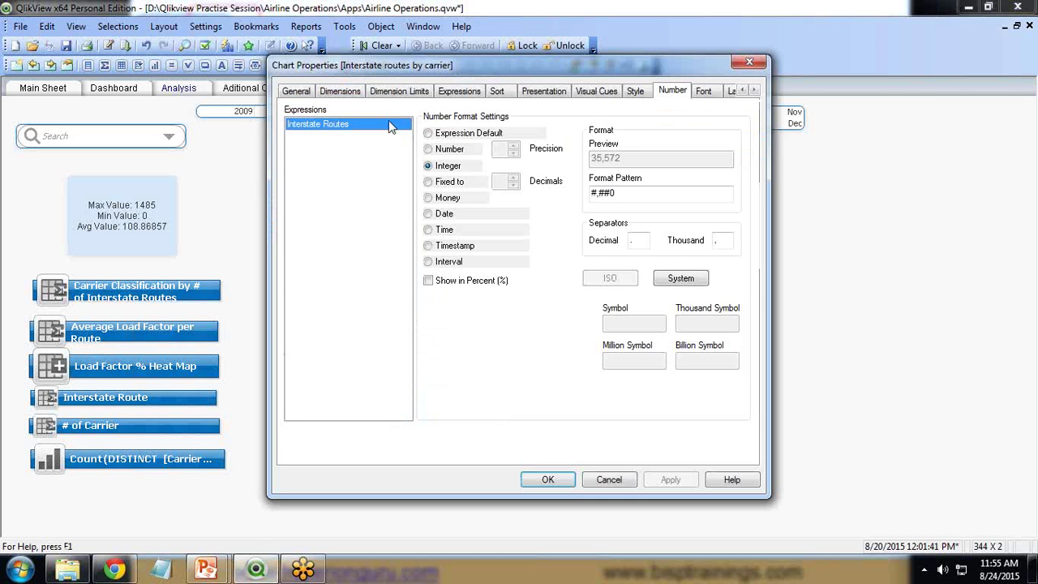
left_click(297, 91)
left_click(339, 91)
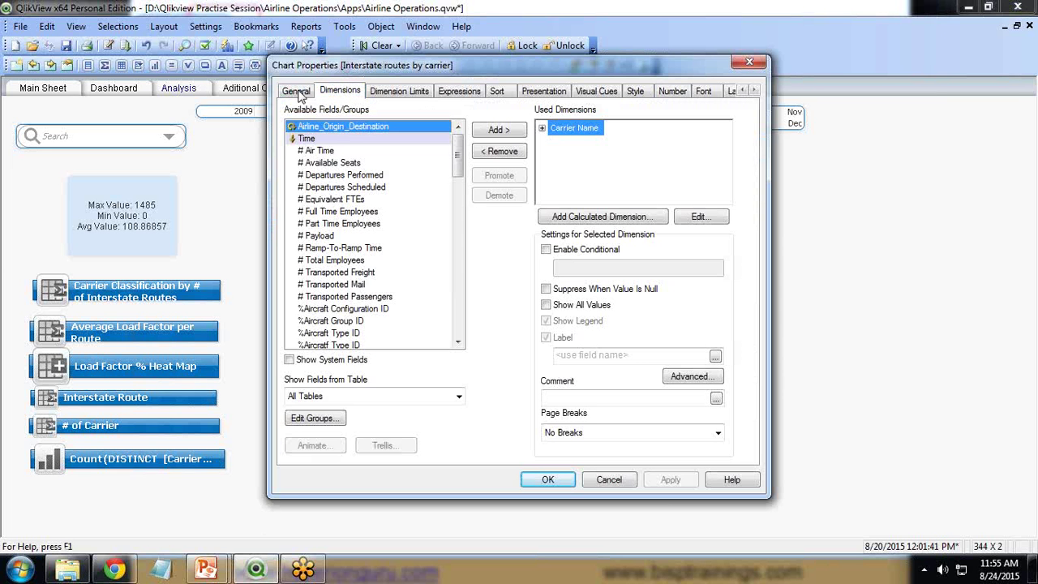
left_click(701, 216)
left_click_drag(268, 201, 178, 203)
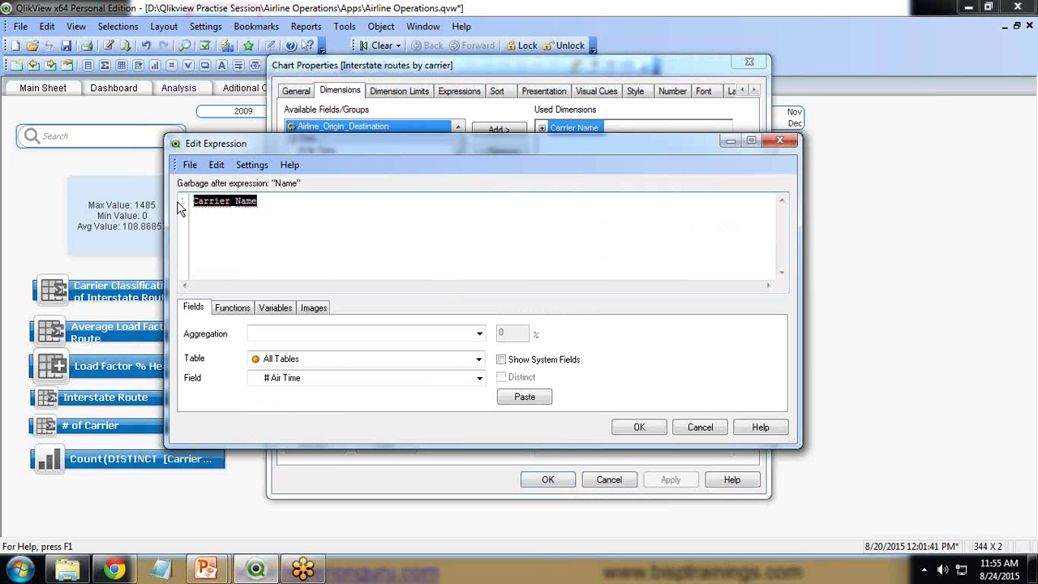
key("Delete")
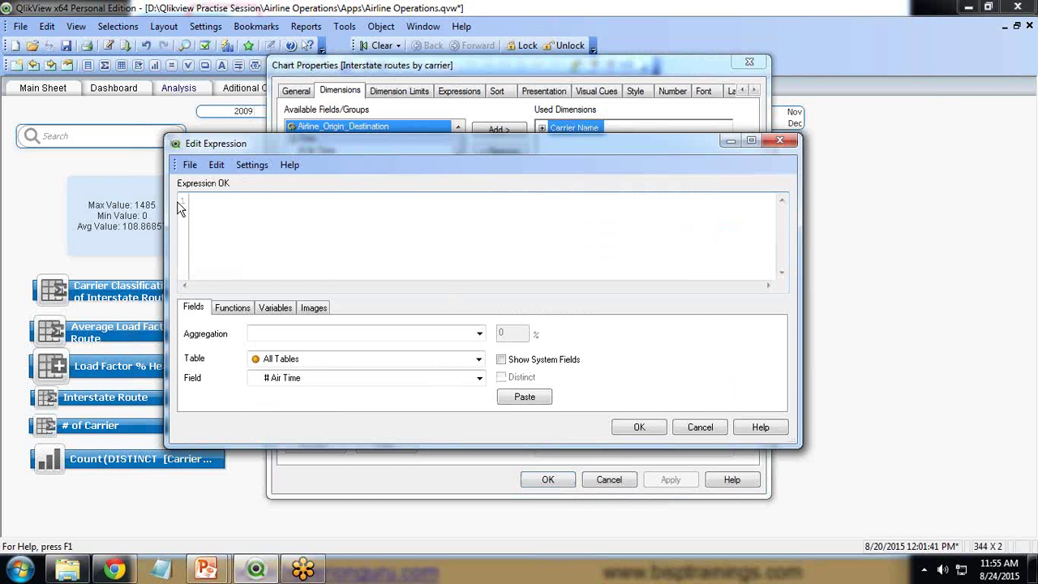
Start the dimension expression with Aggr(Count(DISTINCT [From - To State Code]
type("Aggr(")
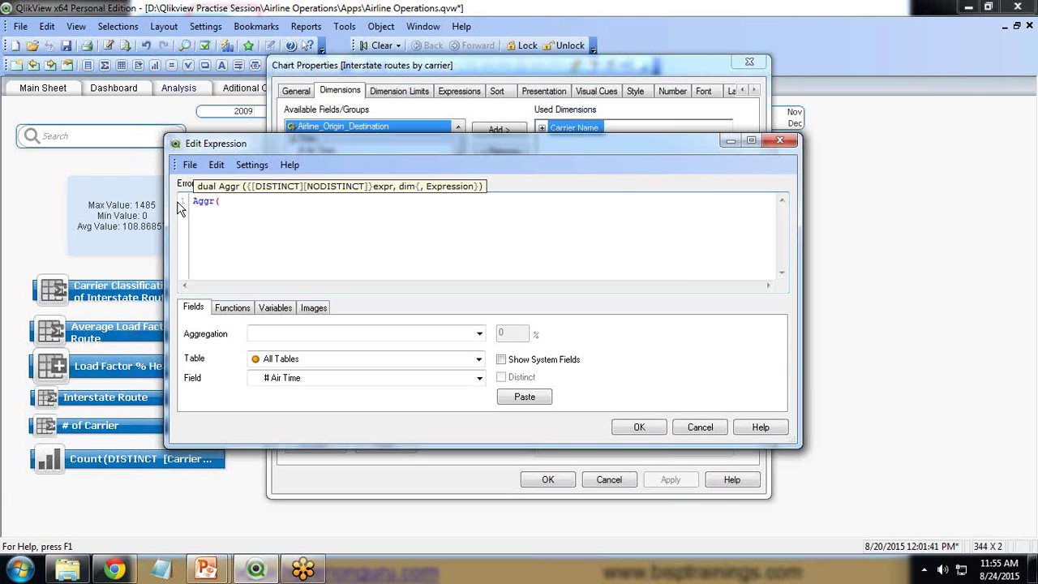
type("coun")
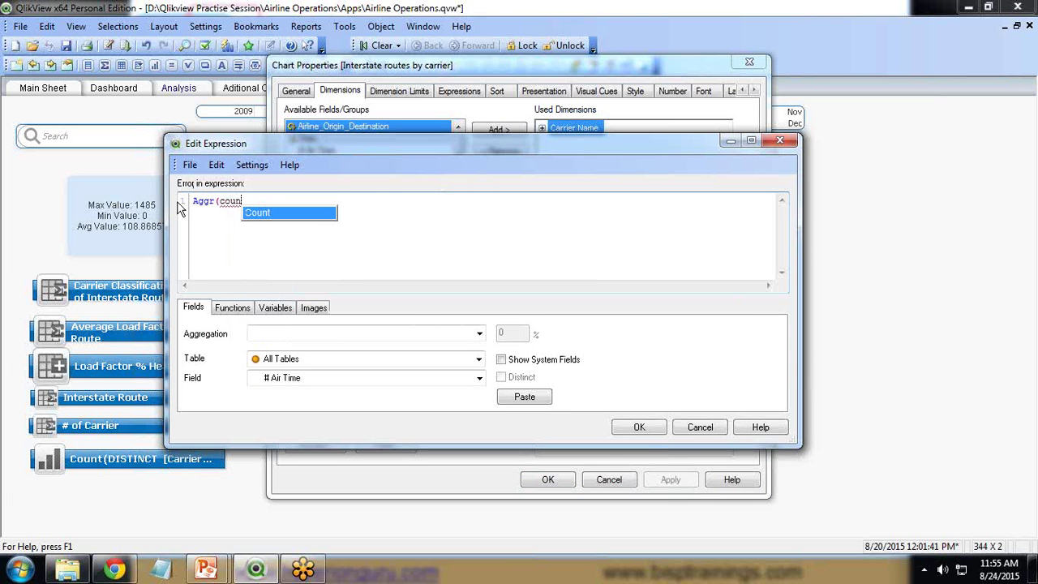
type("t(DISTINCT f")
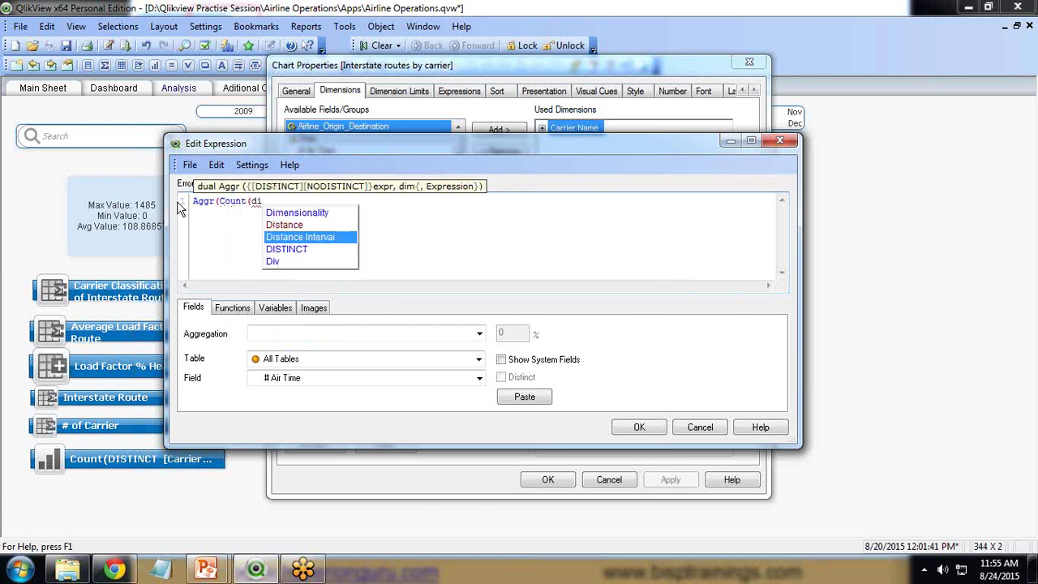
type("rom")
key("Down")
key("Down")
key("Down")
key("Down")
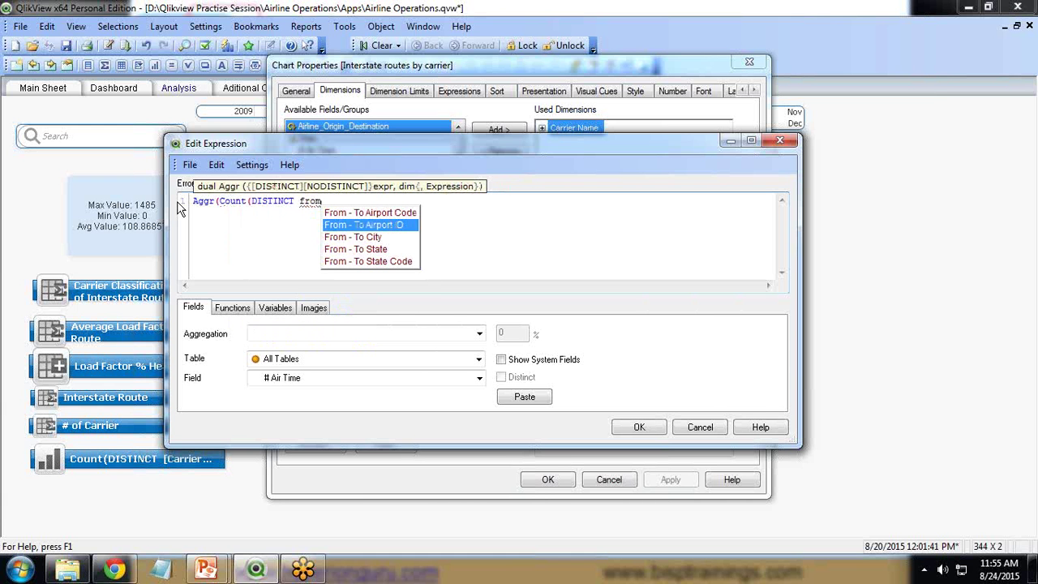
key("Return")
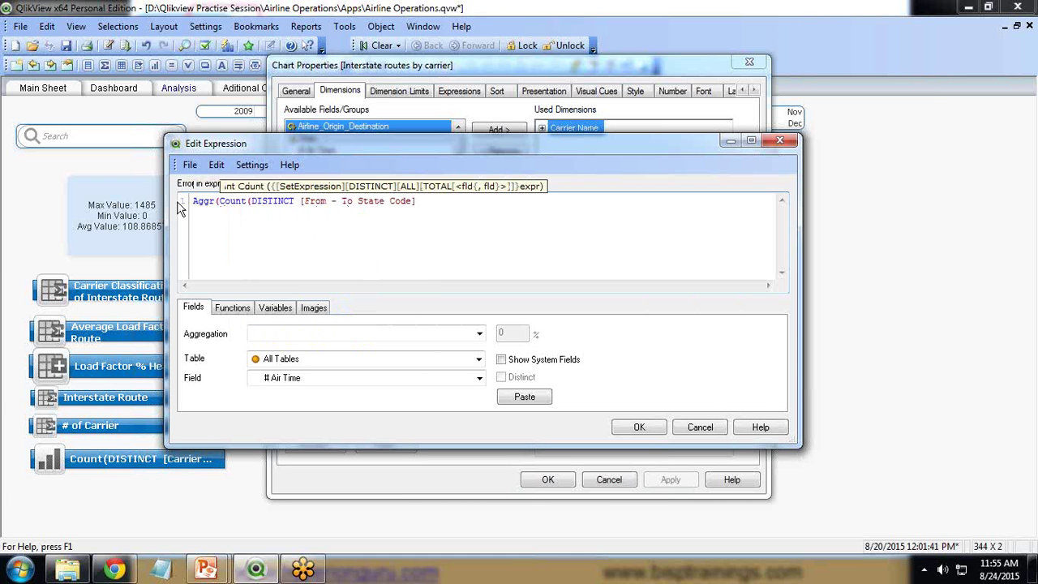
Complete the dimension as Aggr(Count(DISTINCT [From - To State Code]),[Carrier Name]) and apply the chart properties
type("),[ca")
key("Down")
key("Down")
key("Down")
key("Return")
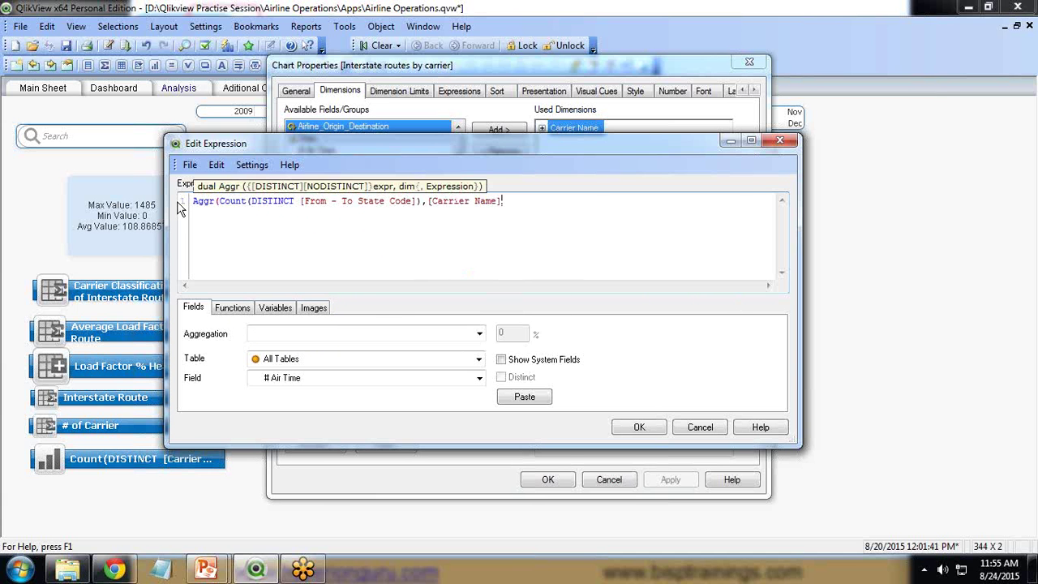
left_click(637, 427)
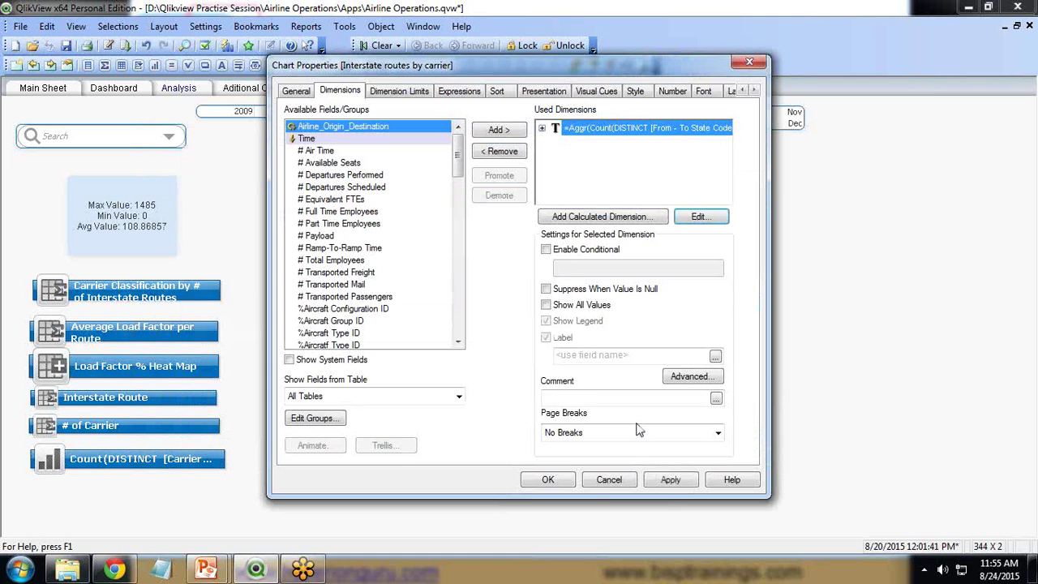
left_click(655, 478)
left_click(547, 479)
Label the table's calculated dimension "Interstate Routes"
left_click(386, 212)
right_click(387, 209)
left_click(417, 216)
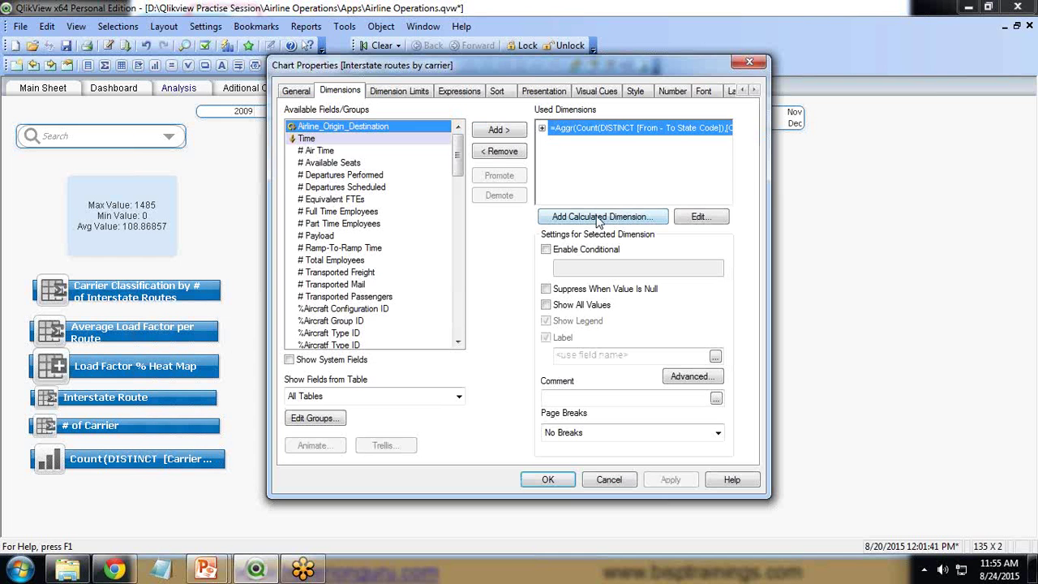
left_click(593, 354)
type("Interstate Routes")
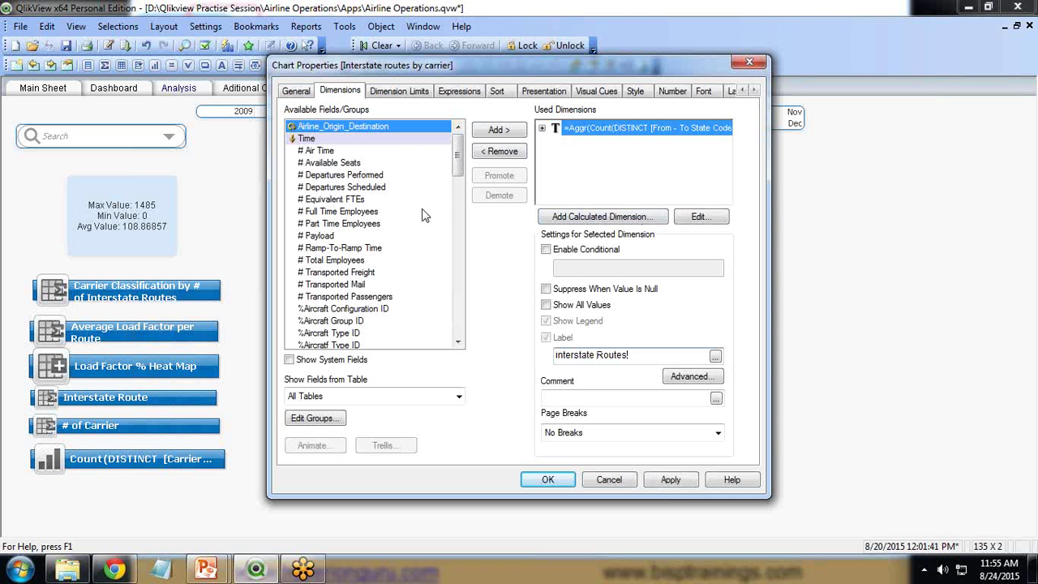
Open the Interstate Routes expression for editing and remove [From - To State Code] from its distinct count
left_click(469, 93)
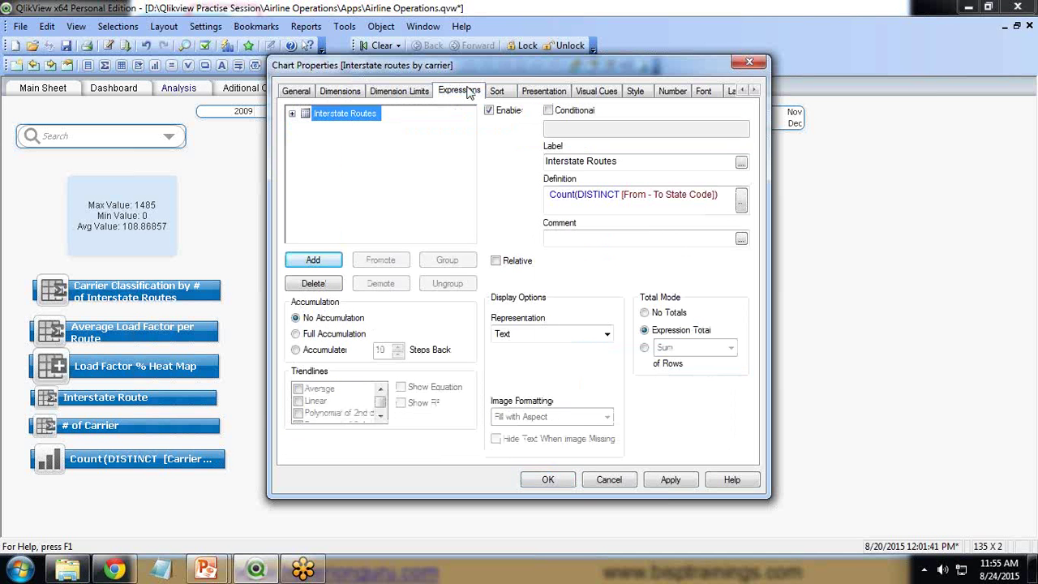
left_click(738, 200)
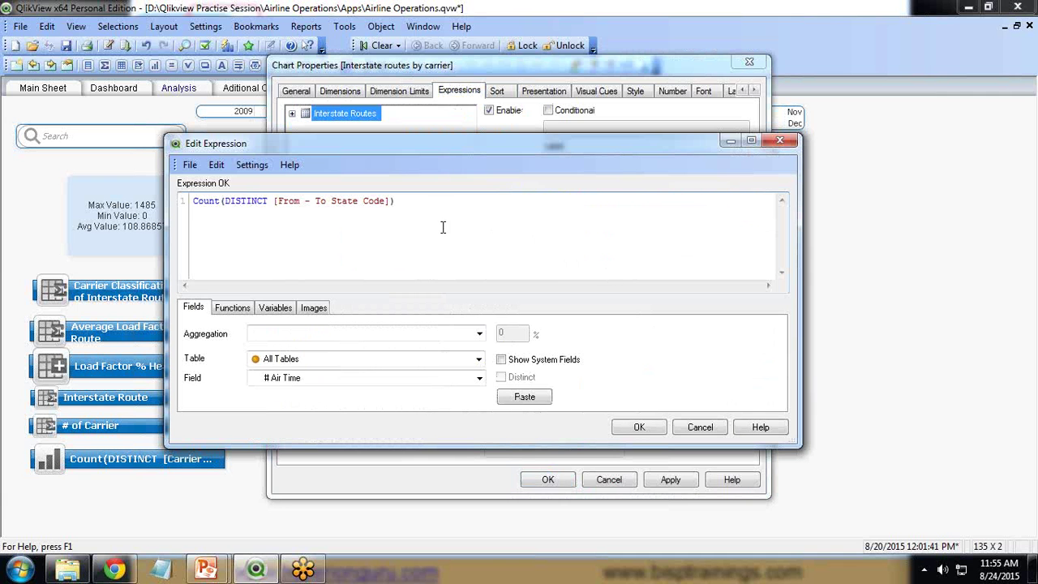
left_click(440, 202)
key("BackSpace")
key("BackSpace")
key("BackSpace")
key("BackSpace")
key("BackSpace")
key("BackSpace")
key("BackSpace")
key("BackSpace")
key("BackSpace")
key("BackSpace")
key("BackSpace")
key("BackSpace")
key("BackSpace")
key("BackSpace")
key("BackSpace")
key("BackSpace")
key("BackSpace")
key("BackSpace")
key("BackSpace")
key("BackSpace")
key("BackSpace")
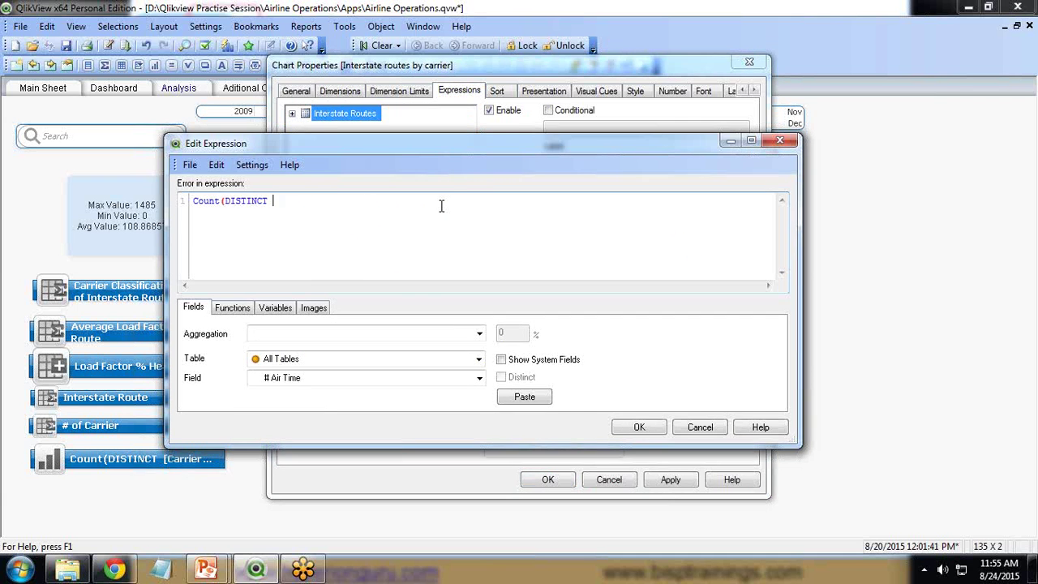
Complete the expression as Count(DISTINCT [Carrier Name]) and accept it
type("[c")
key("Down")
key("Down")
key("Down")
key("Return")
type(")")
left_click(647, 427)
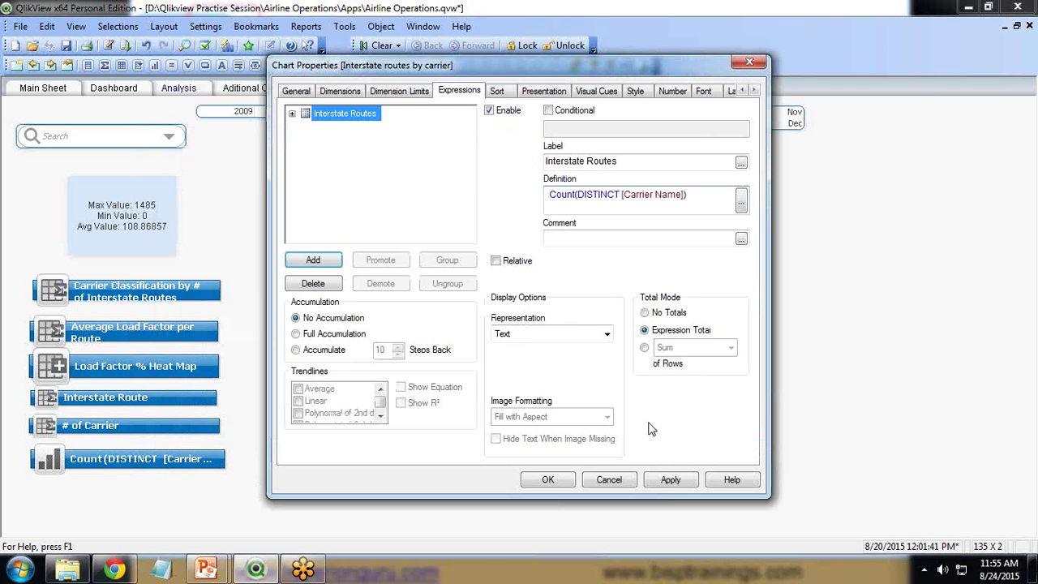
Relabel the count expression "# of Carriers" and apply the chart properties to the table
left_click_drag(612, 164, 447, 159)
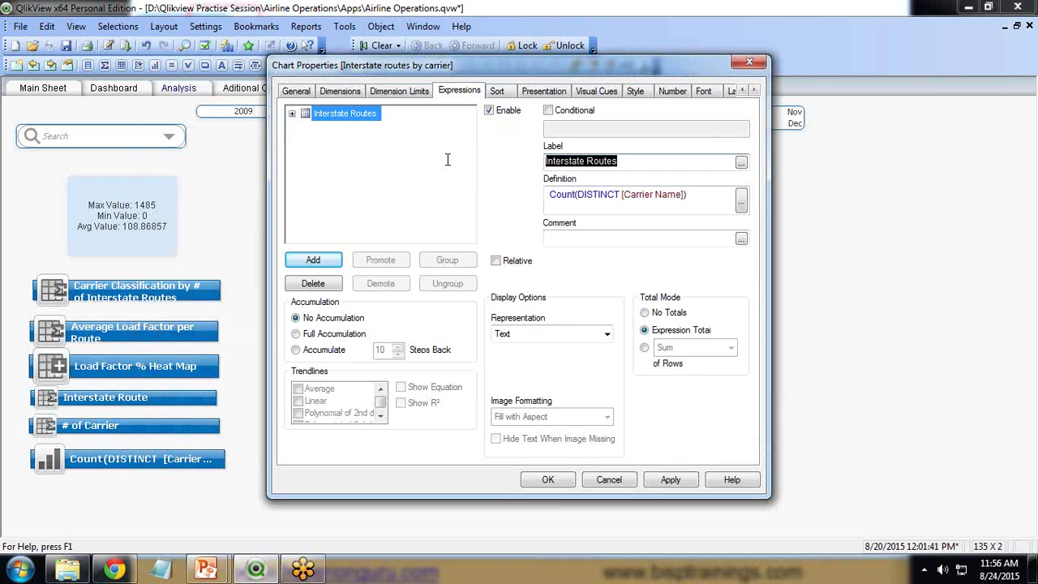
key("Delete")
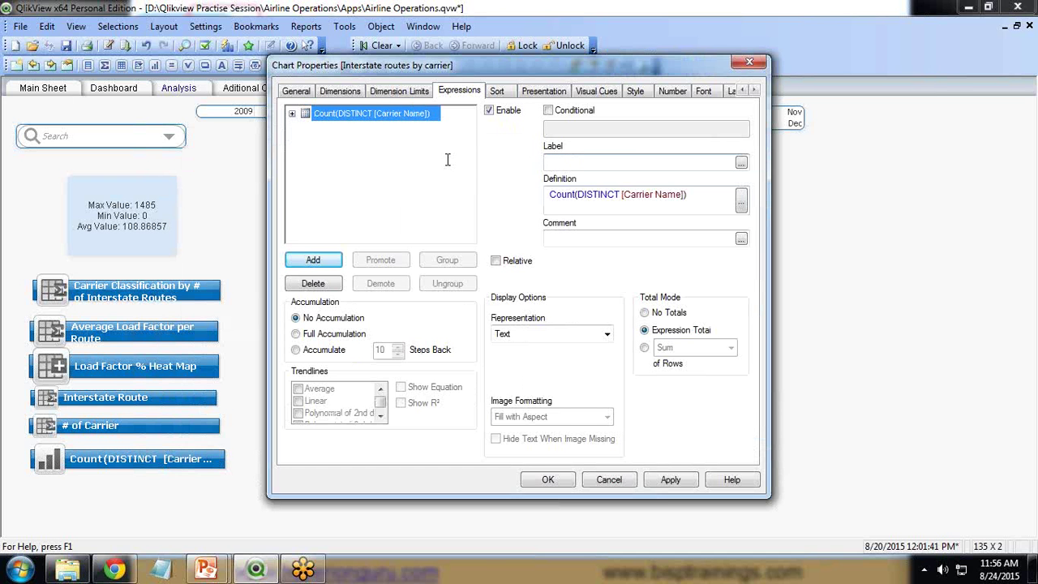
type("# o")
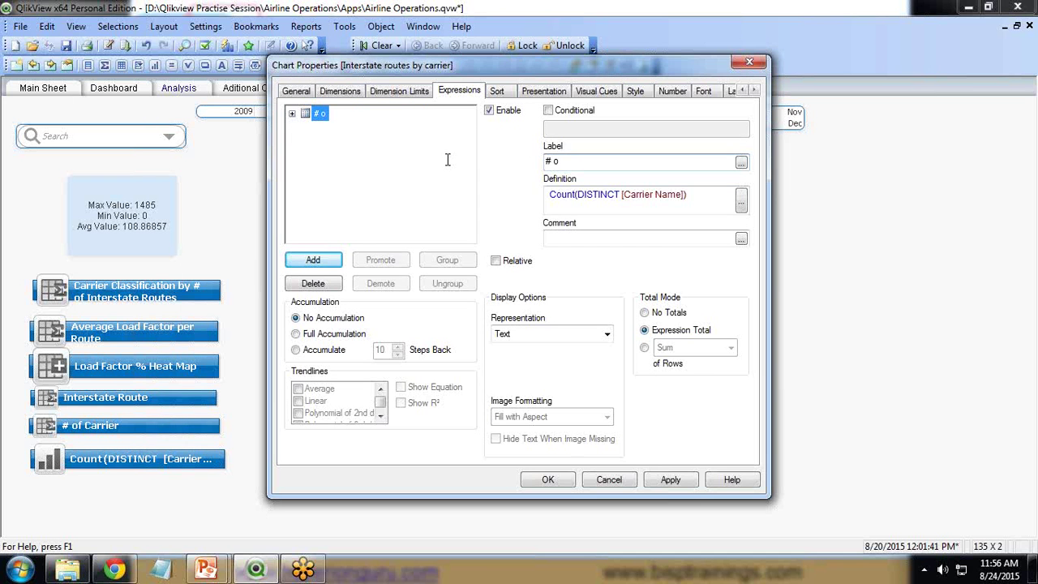
type("f Carriers")
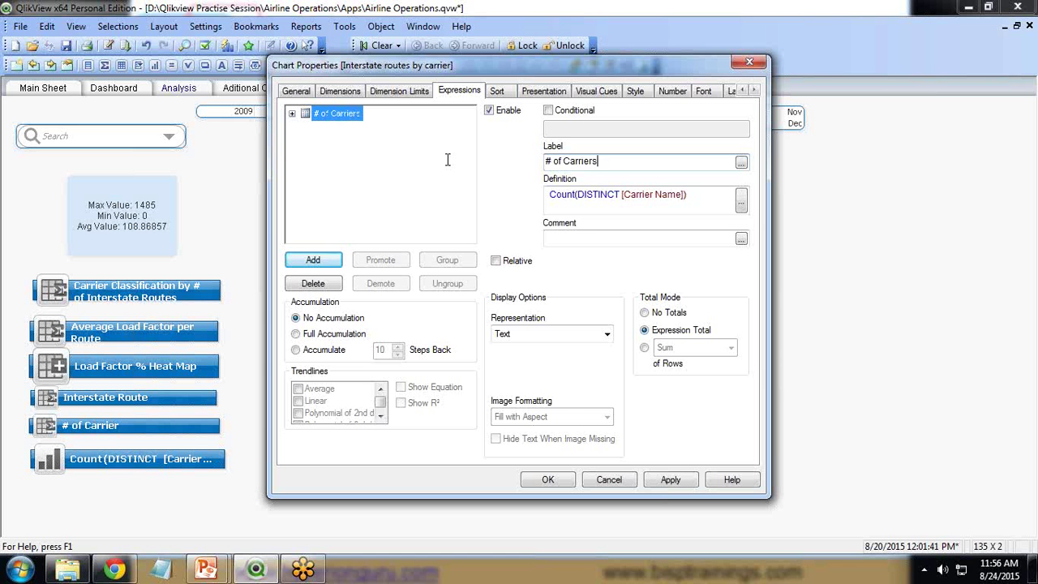
left_click(670, 480)
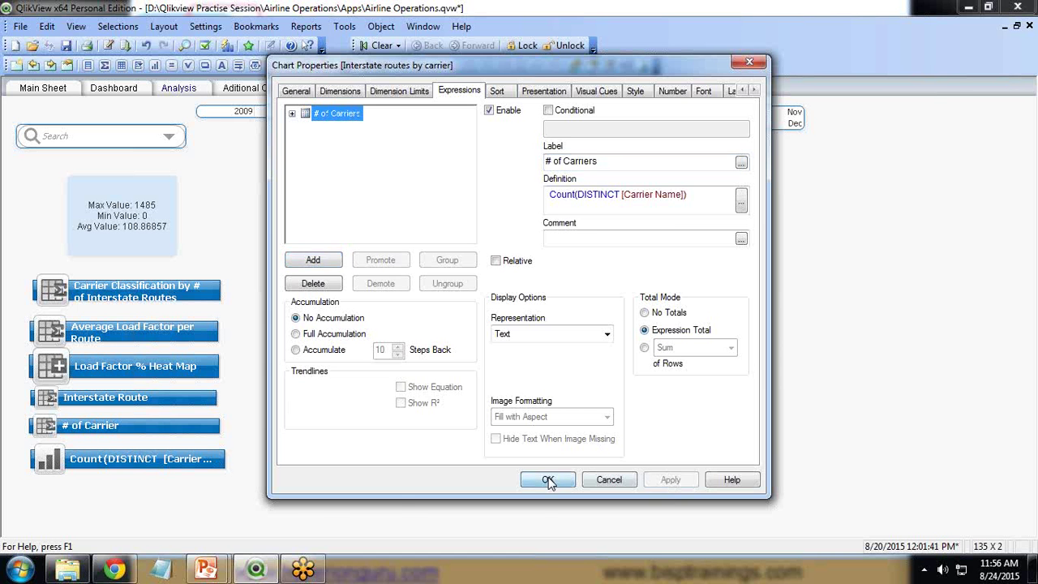
left_click(547, 479)
mouse_move(391, 216)
left_mouse_down()
mouse_move(369, 210)
mouse_move(390, 210)
left_mouse_up()
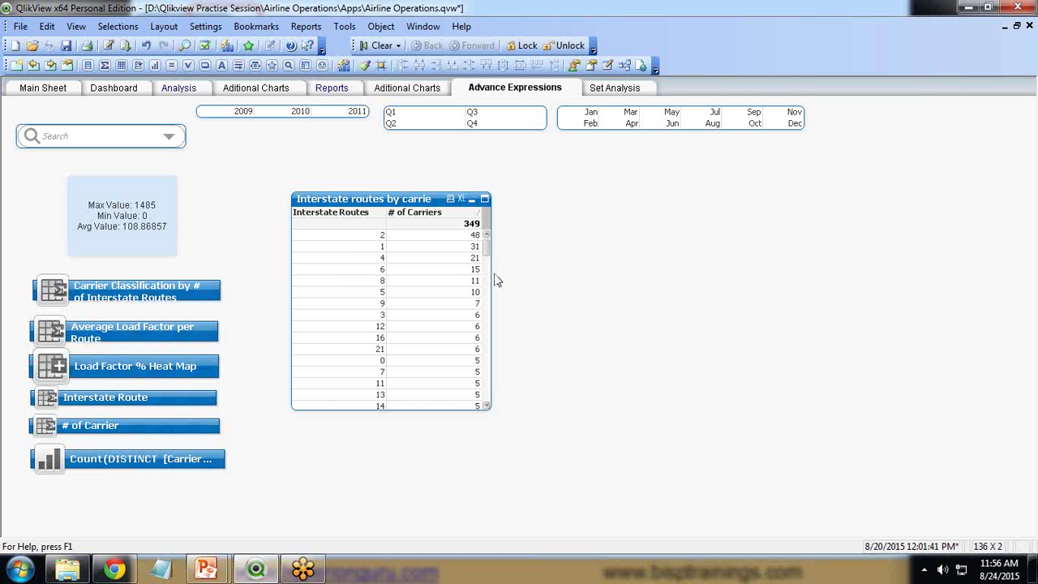
Open the calculated dimension's Aggr expression for review and move its editor clear of the dimension settings
right_click(410, 201)
left_click(442, 203)
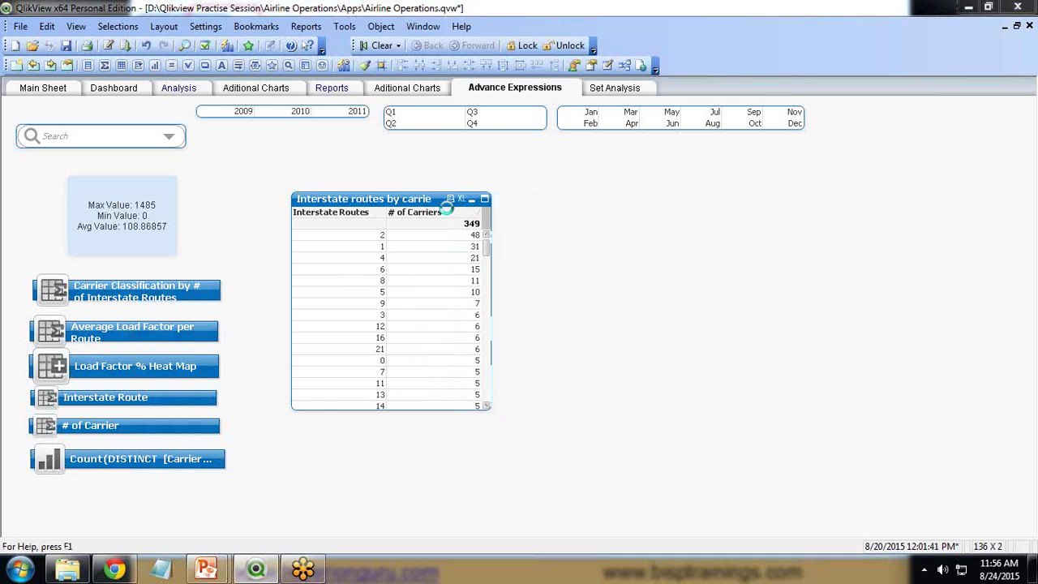
left_click(340, 90)
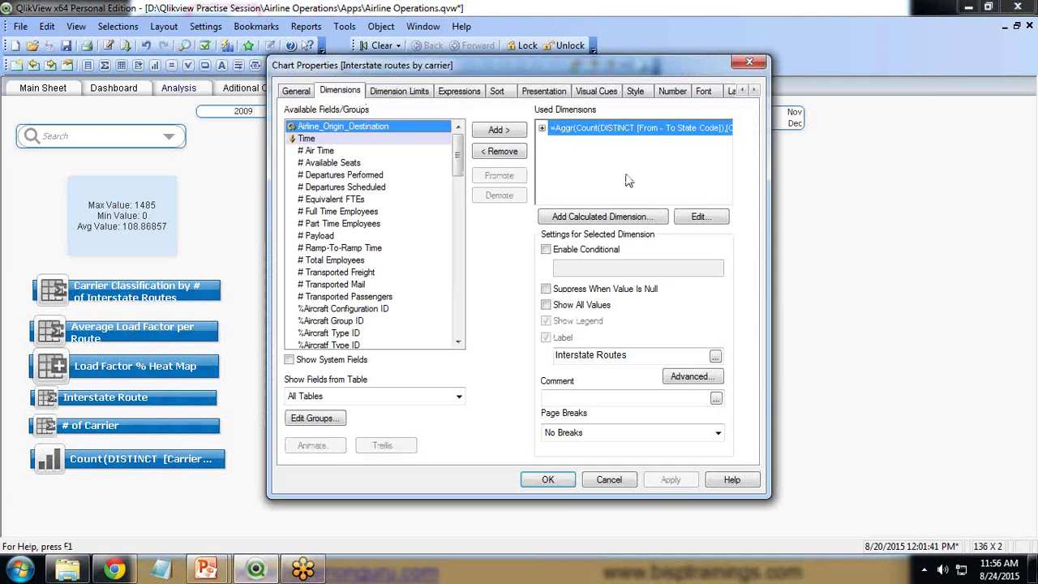
left_click(694, 210)
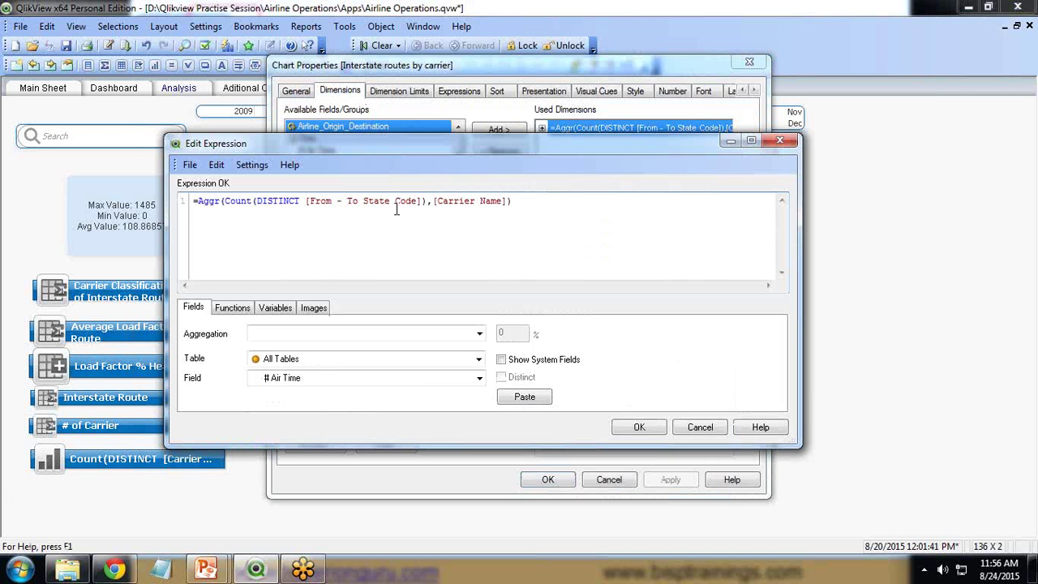
left_click_drag(525, 201, 215, 202)
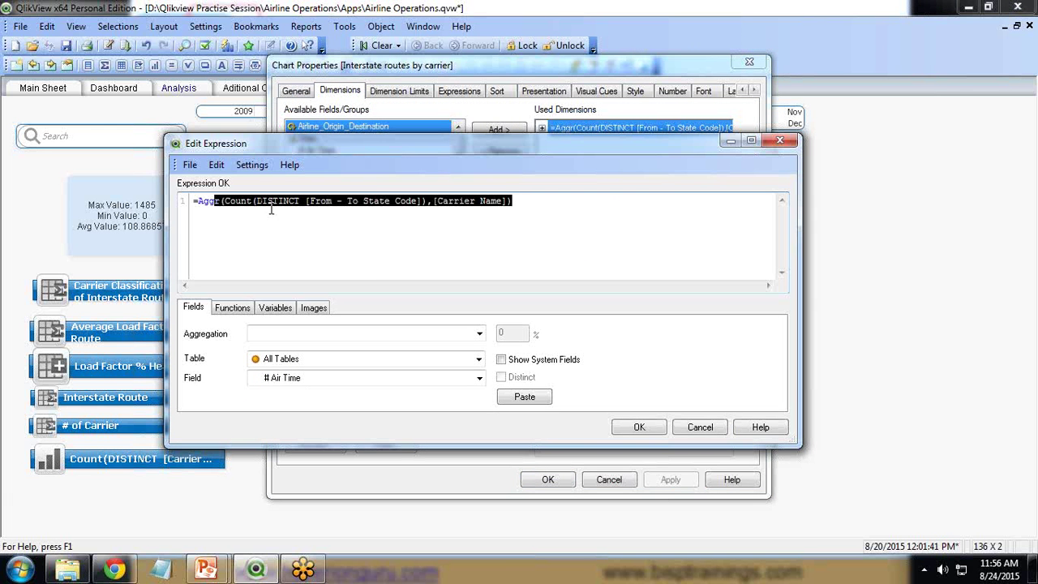
left_click_drag(335, 146, 453, 308)
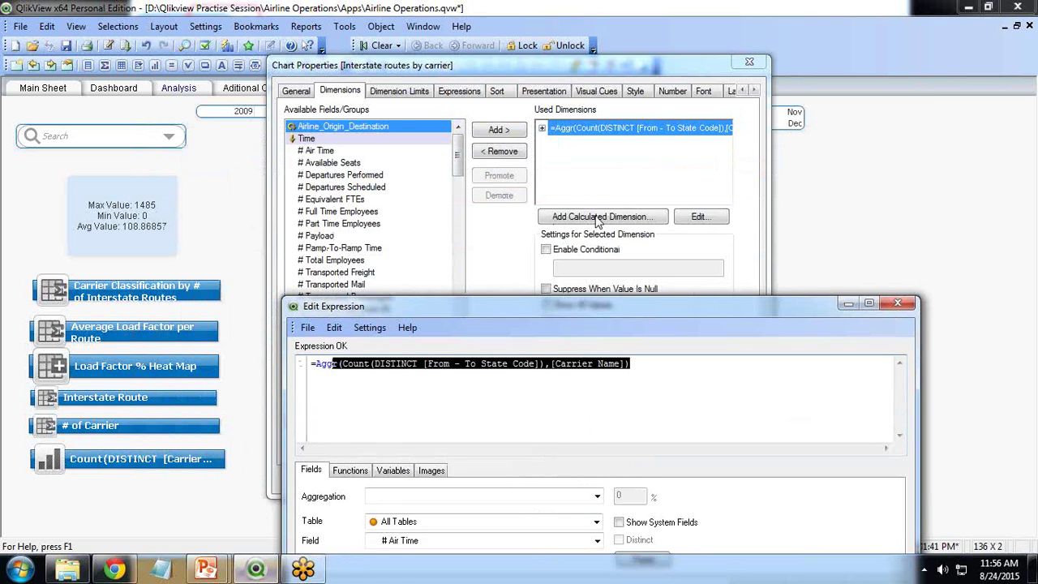
Examine the calculated dimension's Aggr expression part by part: the Aggr function, the distinct count of [From - To State Code], and the [Carrier Name] grouping
left_click_drag(590, 307, 577, 266)
left_click(402, 322)
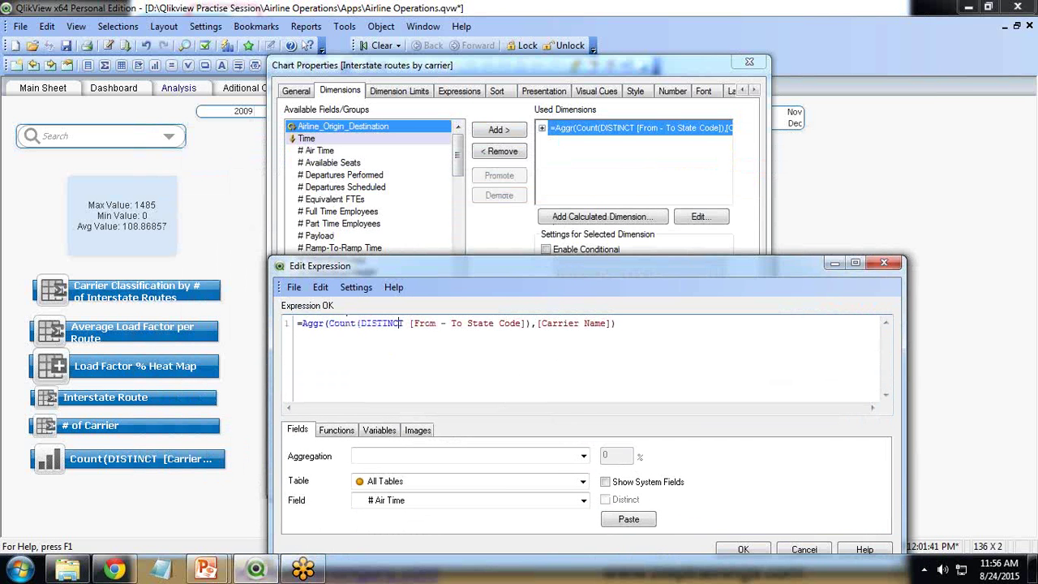
double_click(302, 323)
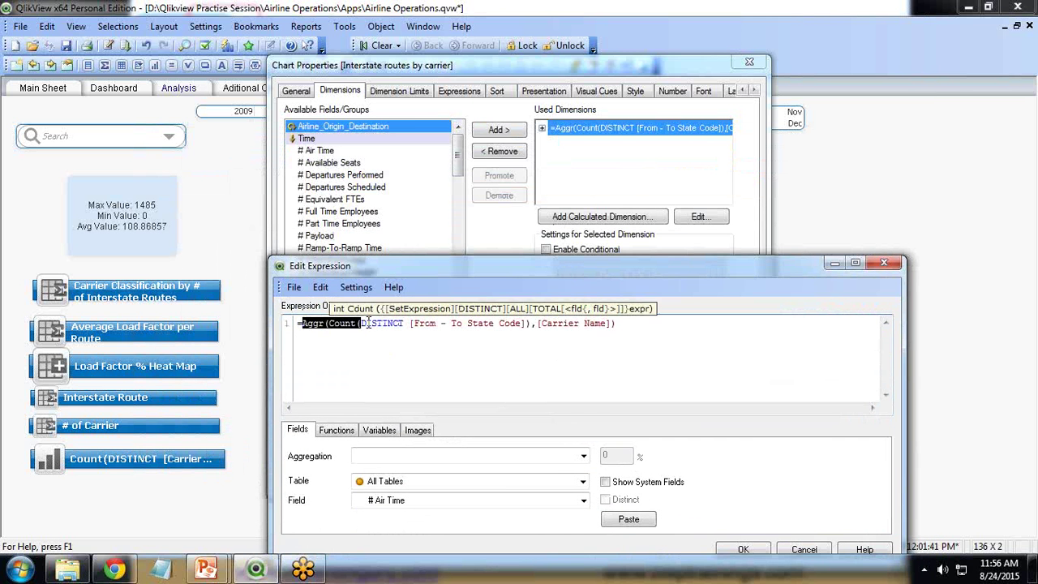
double_click(445, 347)
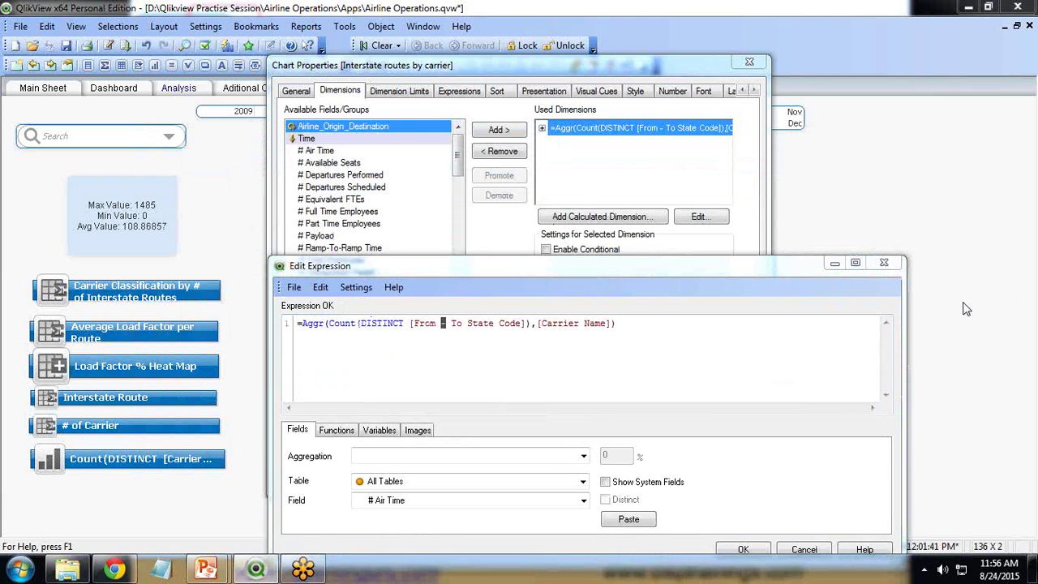
left_click(381, 340)
left_click_drag(362, 323, 520, 324)
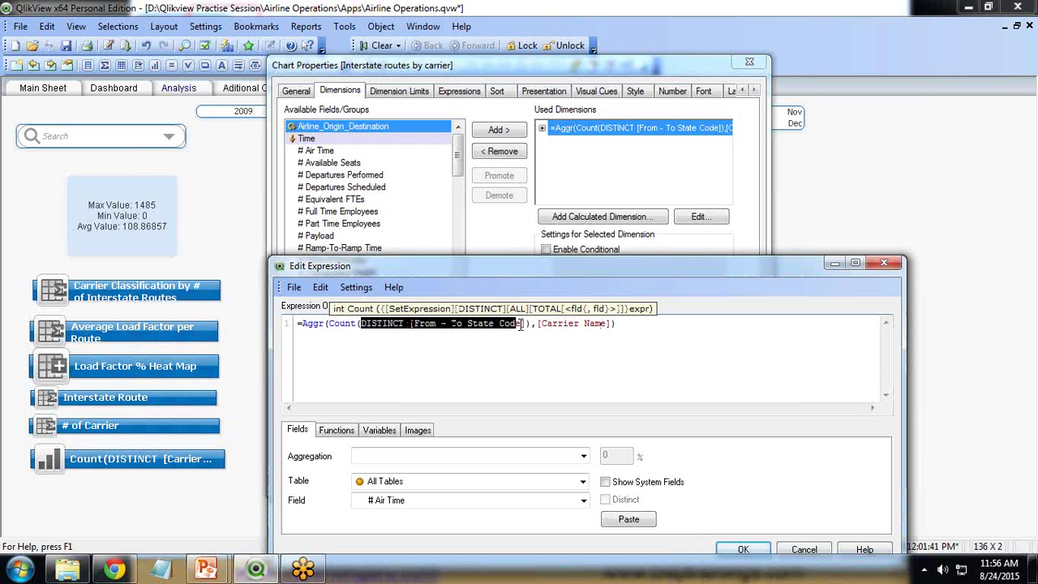
left_click(538, 323)
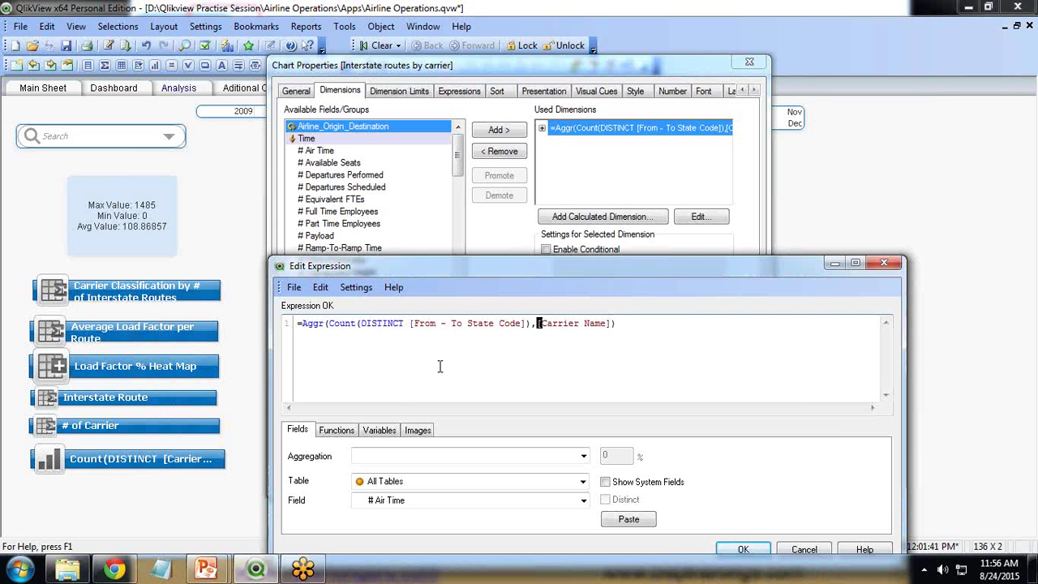
left_click(354, 339)
double_click(334, 323)
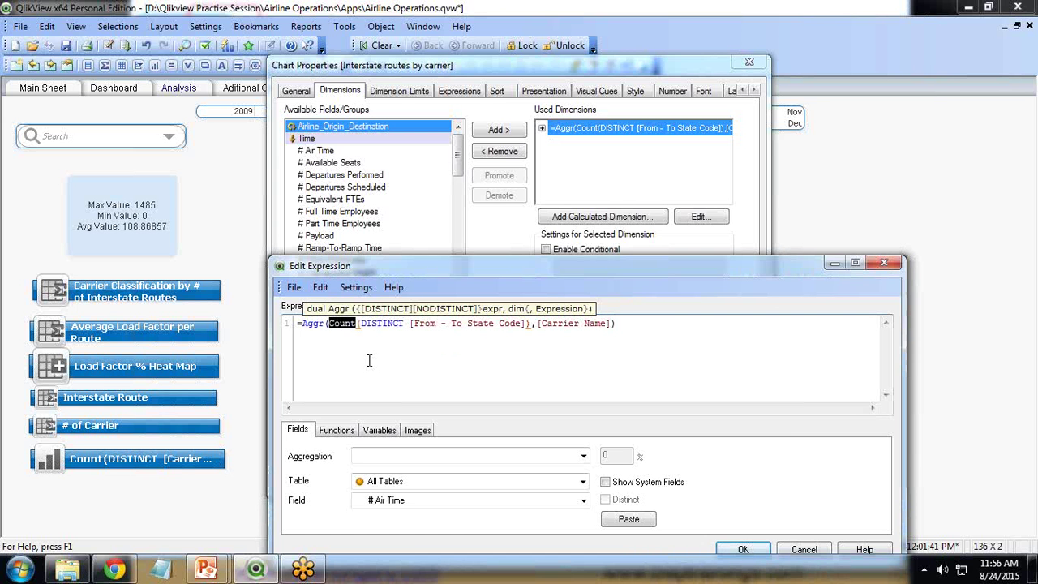
left_click(369, 362)
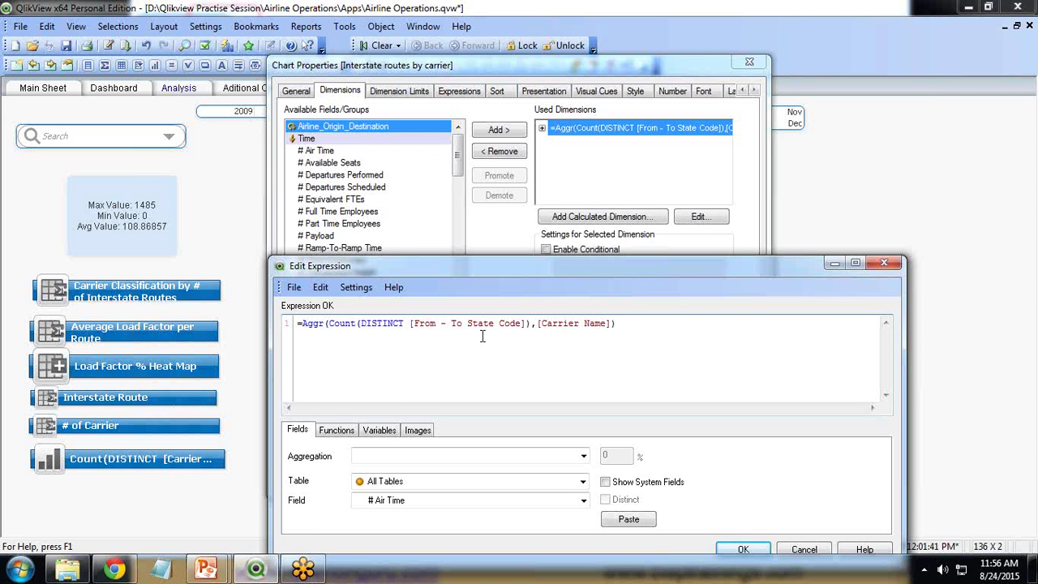
left_click_drag(302, 323, 325, 324)
Accept the calculated dimension's expression, check its Interstate Routes label, and confirm the chart properties to return to the table
left_click(741, 549)
left_click_drag(634, 356, 556, 357)
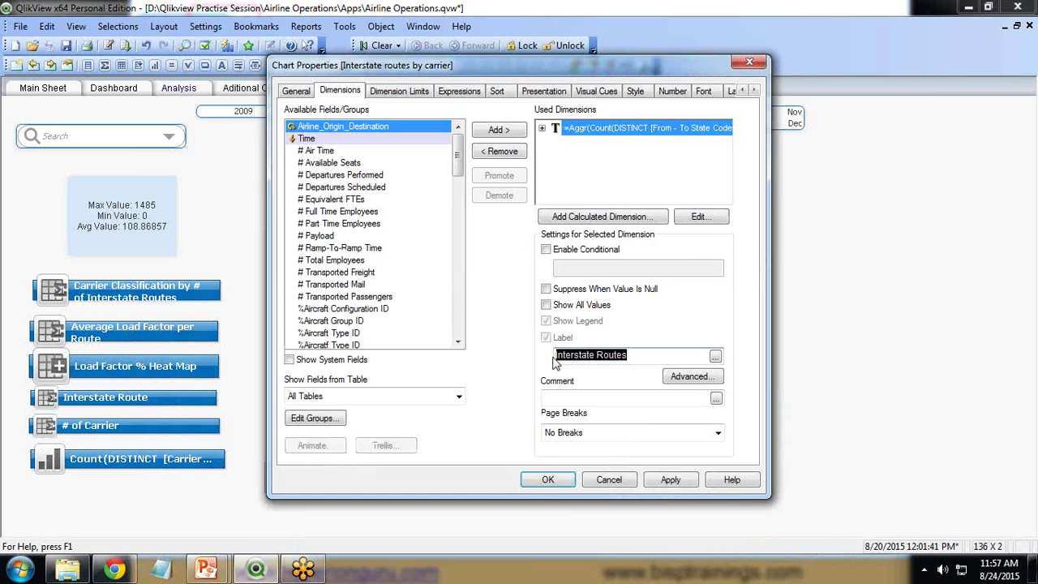
left_click(550, 480)
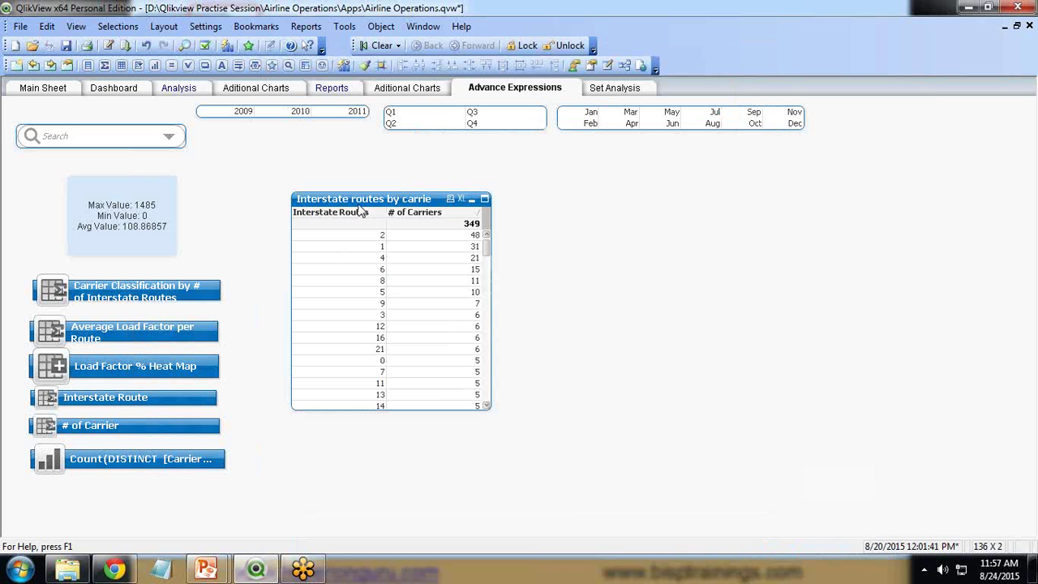